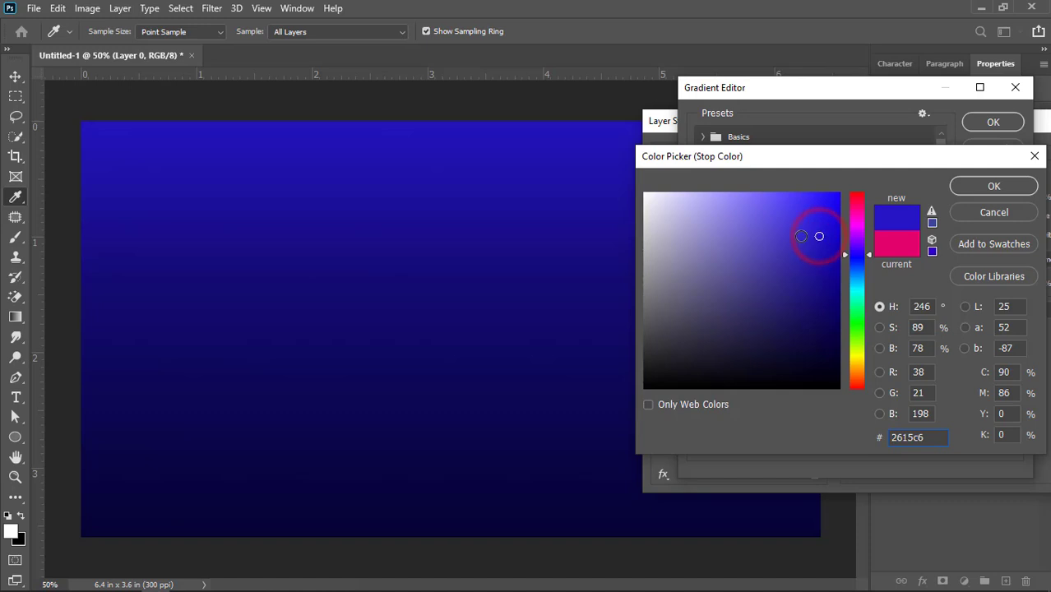
- Keep the blue stop colour and recolour the gradient's 85% location stop to a light orange, about #d19658
{"action": "left_click", "coordinate": [964, 182]}
{"action": "double_click", "coordinate": [963, 372]}
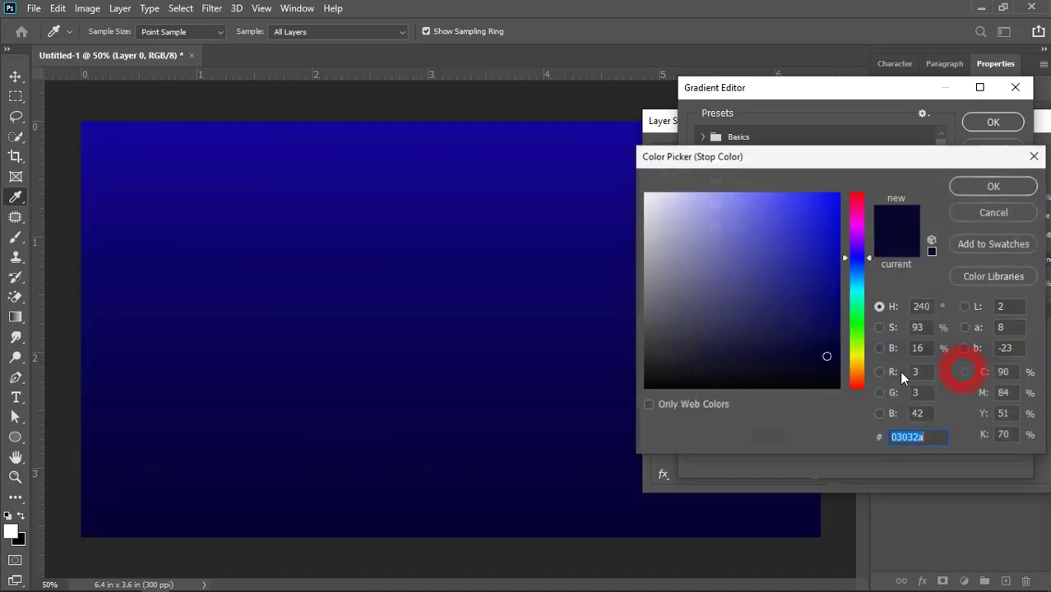
{"action": "left_click", "coordinate": [856, 372]}
{"action": "left_click", "coordinate": [768, 238]}
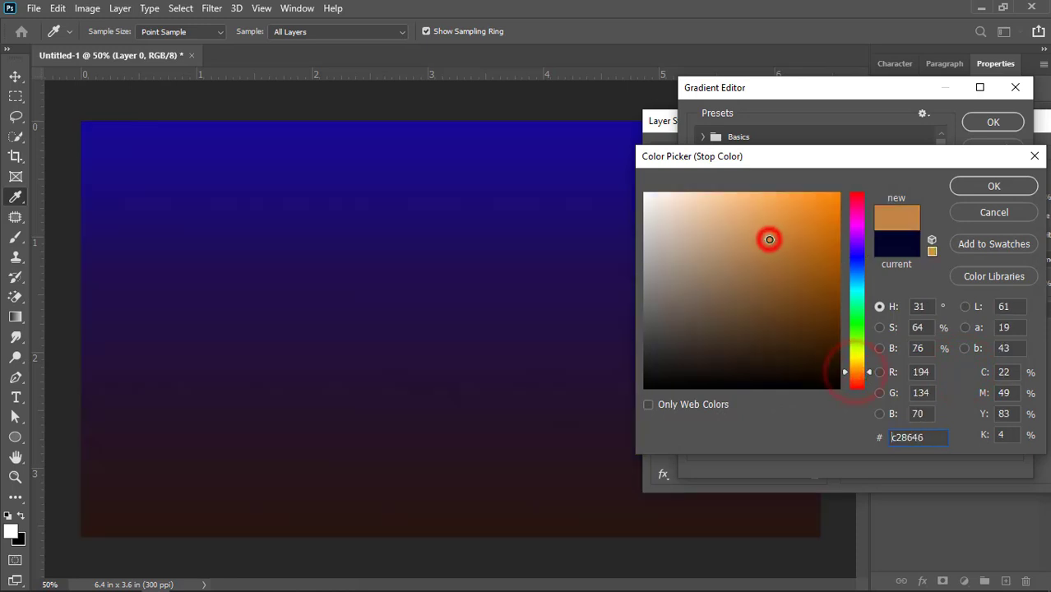
{"action": "mouse_move", "coordinate": [789, 225]}
{"action": "left_mouse_down"}
{"action": "mouse_move", "coordinate": [745, 235]}
{"action": "mouse_move", "coordinate": [753, 224]}
{"action": "left_mouse_up"}
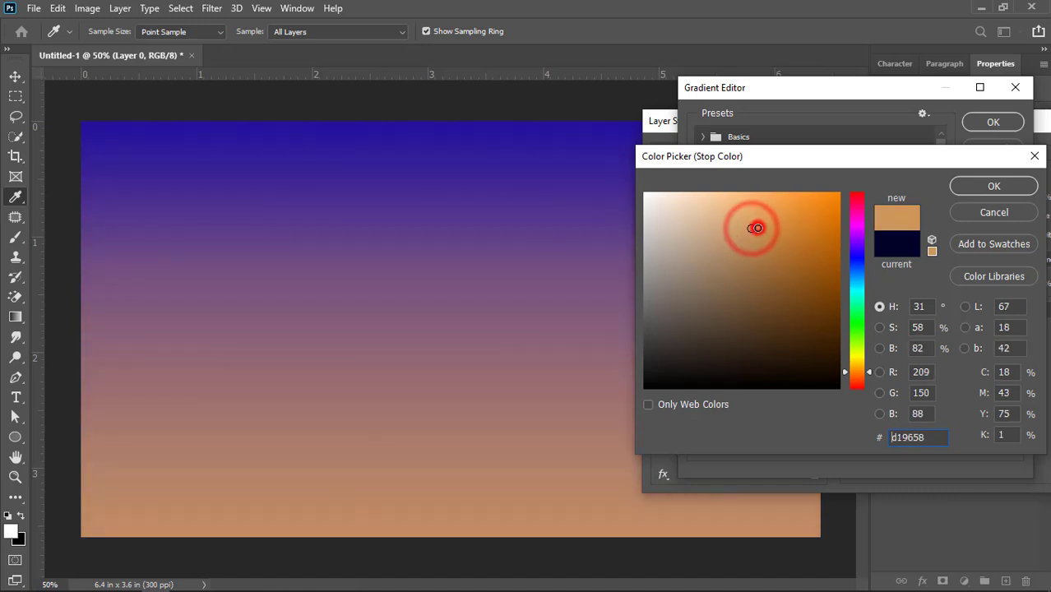
{"action": "left_click", "coordinate": [961, 192]}
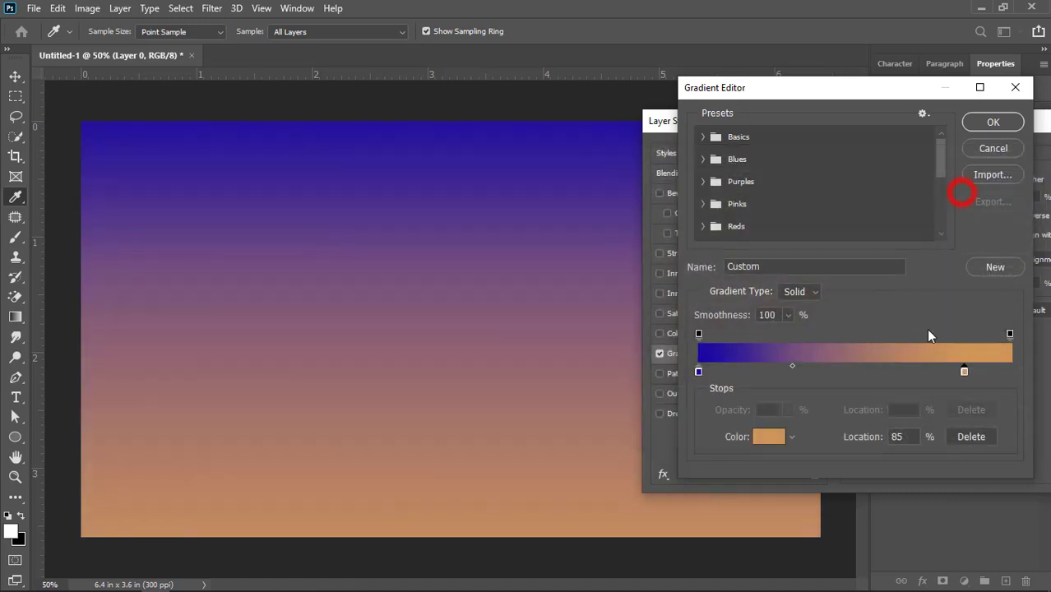
- Recolour the gradient's first stop to dark blue #10066a and apply the gradient overlay to the background layer
{"action": "double_click", "coordinate": [698, 372]}
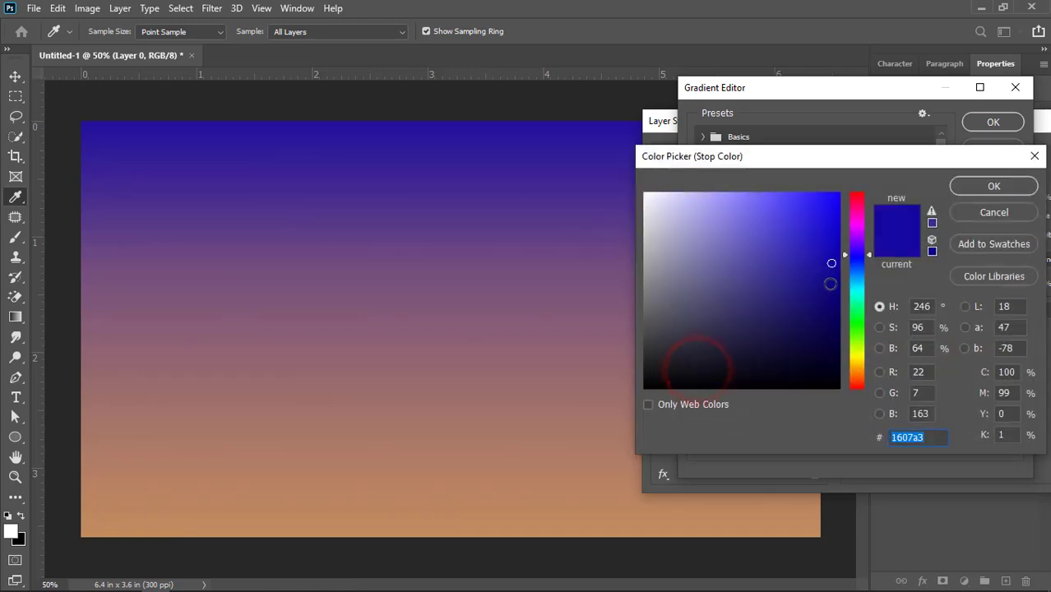
{"action": "mouse_move", "coordinate": [830, 277]}
{"action": "left_mouse_down"}
{"action": "mouse_move", "coordinate": [819, 296]}
{"action": "mouse_move", "coordinate": [828, 307]}
{"action": "left_mouse_up"}
{"action": "left_click", "coordinate": [970, 185]}
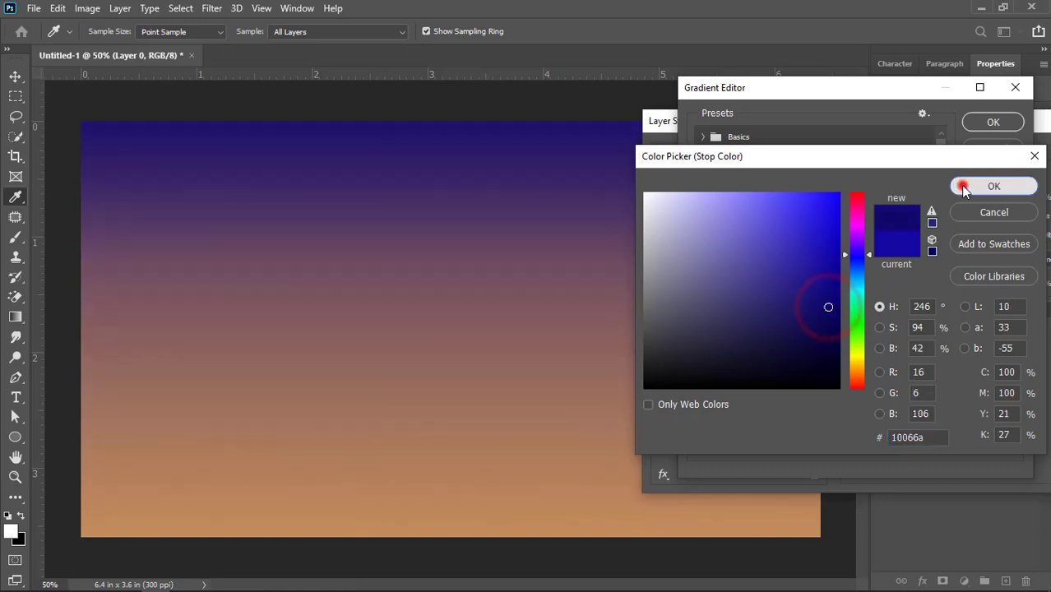
{"action": "left_click", "coordinate": [985, 124]}
{"action": "left_click_drag", "start_coordinate": [987, 127], "coordinate": [754, 192]}
{"action": "left_click", "coordinate": [911, 220]}
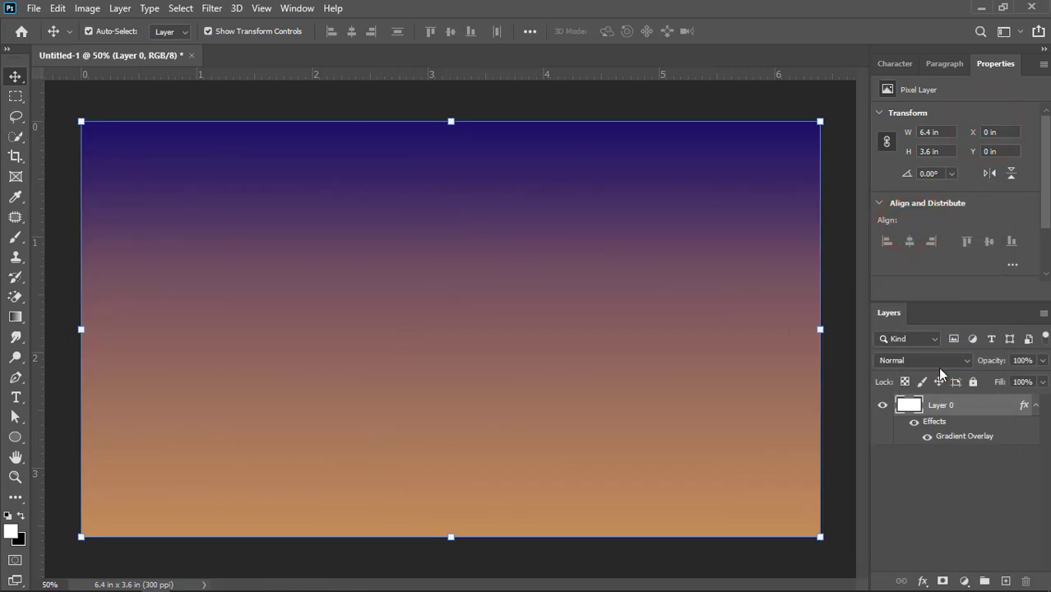
- Lock the background layer and draw a white circle about 1036 px wide over the canvas's lower middle
{"action": "left_click", "coordinate": [973, 382]}
{"action": "left_click", "coordinate": [15, 437]}
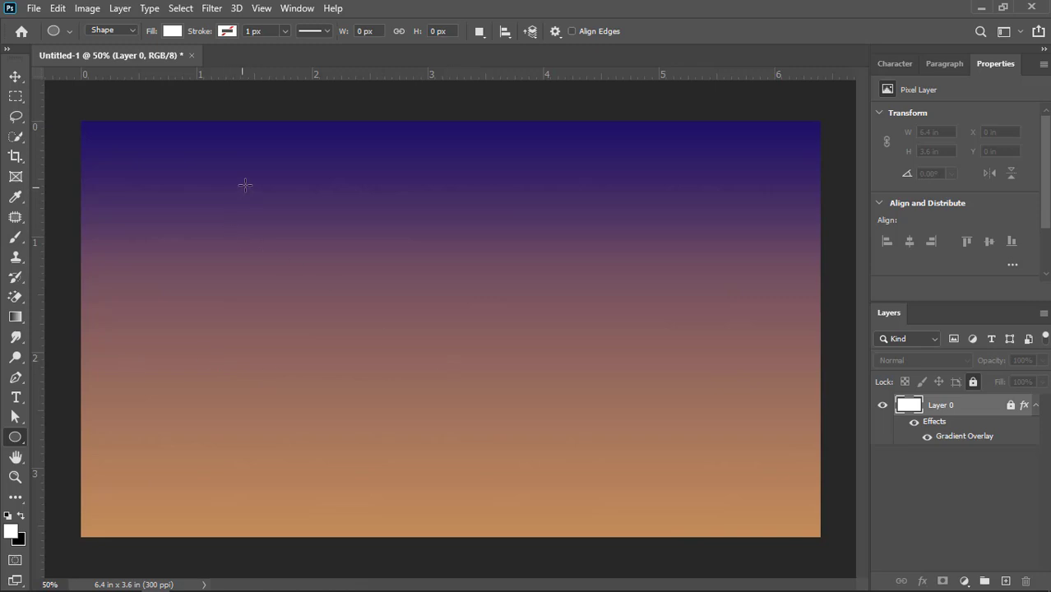
{"action": "left_click_drag", "start_coordinate": [257, 161], "coordinate": [785, 560]}
{"action": "left_click", "coordinate": [15, 76]}
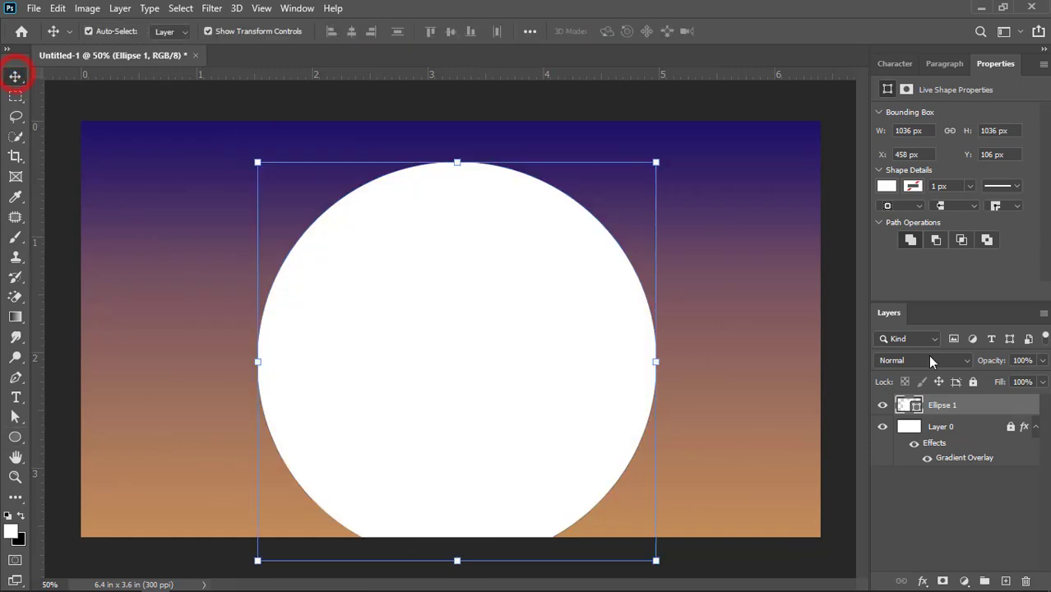
- Change the circle's fill to a very dark purple, #160d17
{"action": "double_click", "coordinate": [913, 405]}
{"action": "left_click", "coordinate": [181, 244]}
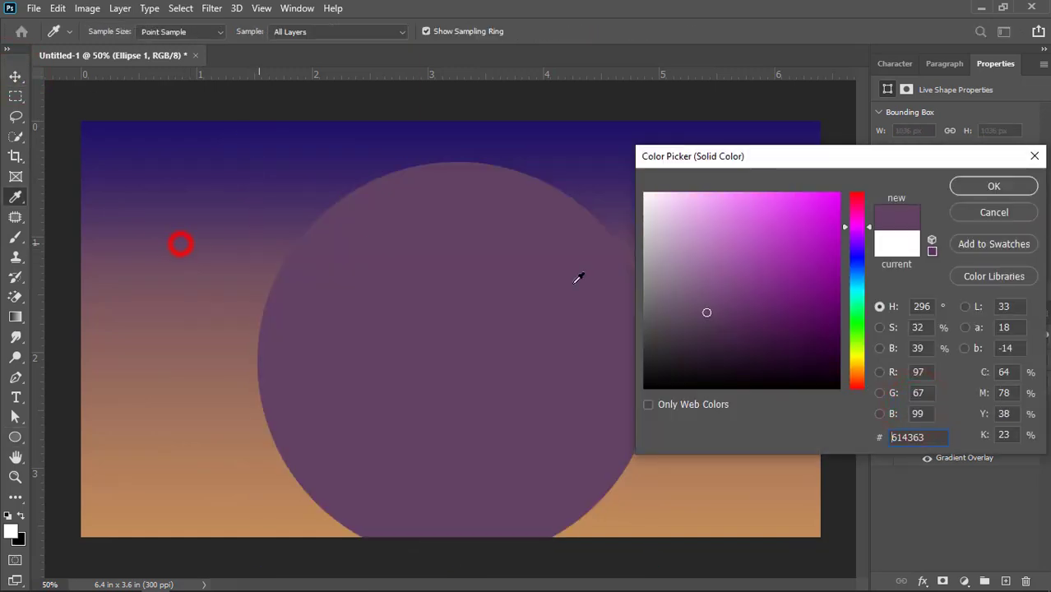
{"action": "left_click", "coordinate": [727, 342]}
{"action": "left_click", "coordinate": [707, 348]}
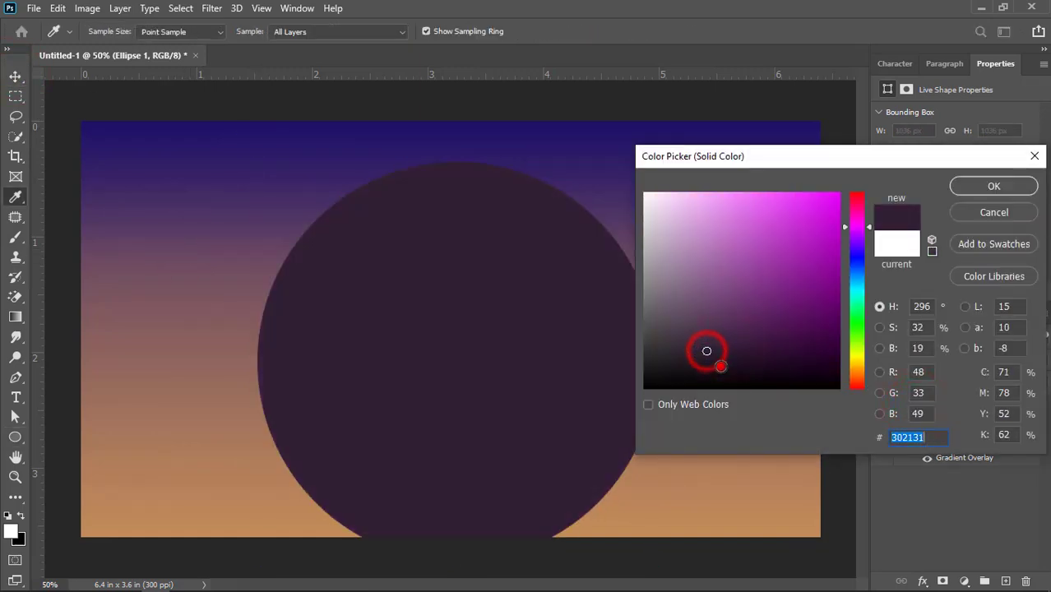
{"action": "left_click", "coordinate": [721, 367]}
{"action": "left_click", "coordinate": [726, 371]}
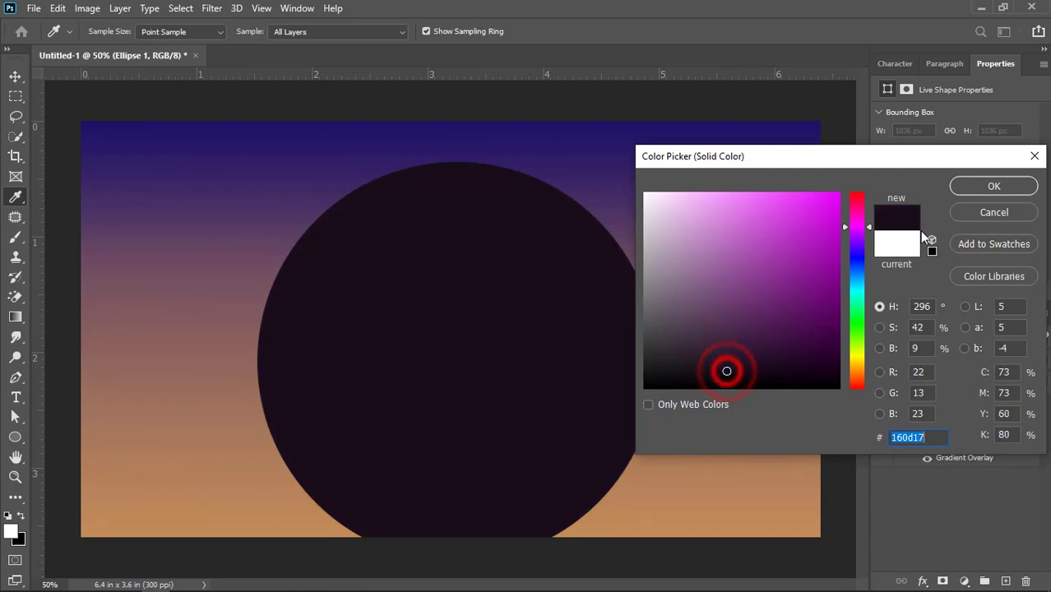
{"action": "left_click", "coordinate": [966, 185]}
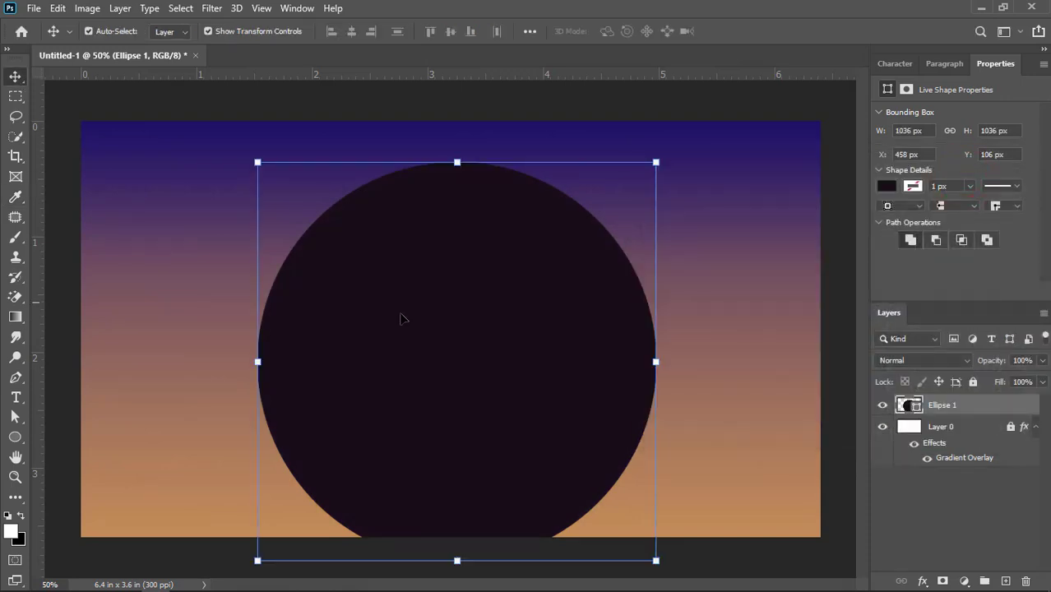
- Enlarge the circle to about 2269 px wide and move it down so only its upper arc covers the canvas
{"action": "scroll", "coordinate": [435, 333], "scroll_direction": "down", "scroll_amount": 4}
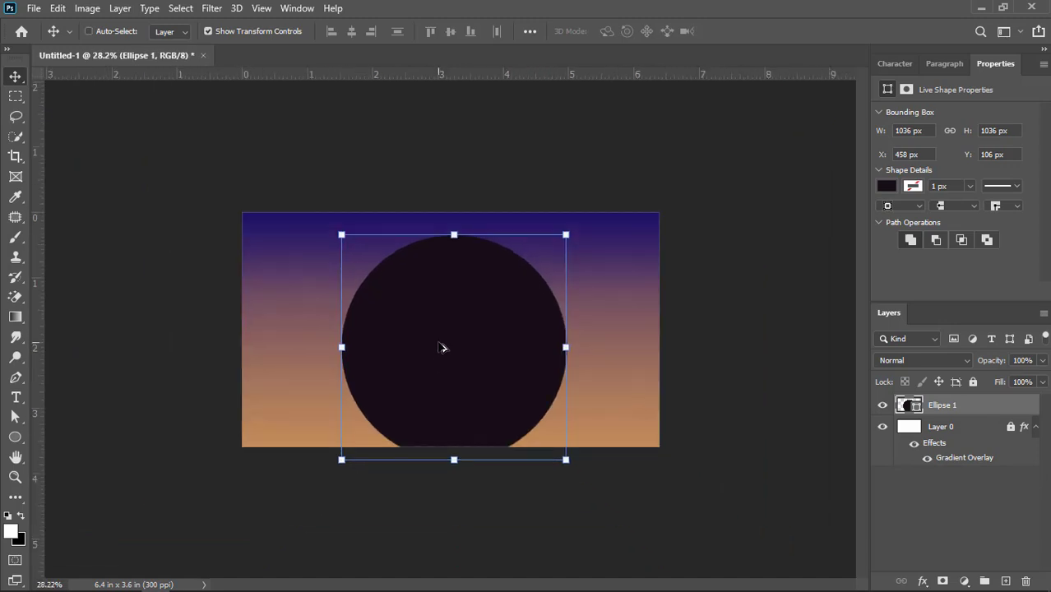
{"action": "left_click_drag", "start_coordinate": [372, 362], "coordinate": [260, 376]}
{"action": "left_click_drag", "start_coordinate": [453, 362], "coordinate": [720, 362]}
{"action": "double_click", "coordinate": [558, 295]}
{"action": "left_click_drag", "start_coordinate": [538, 248], "coordinate": [498, 445]}
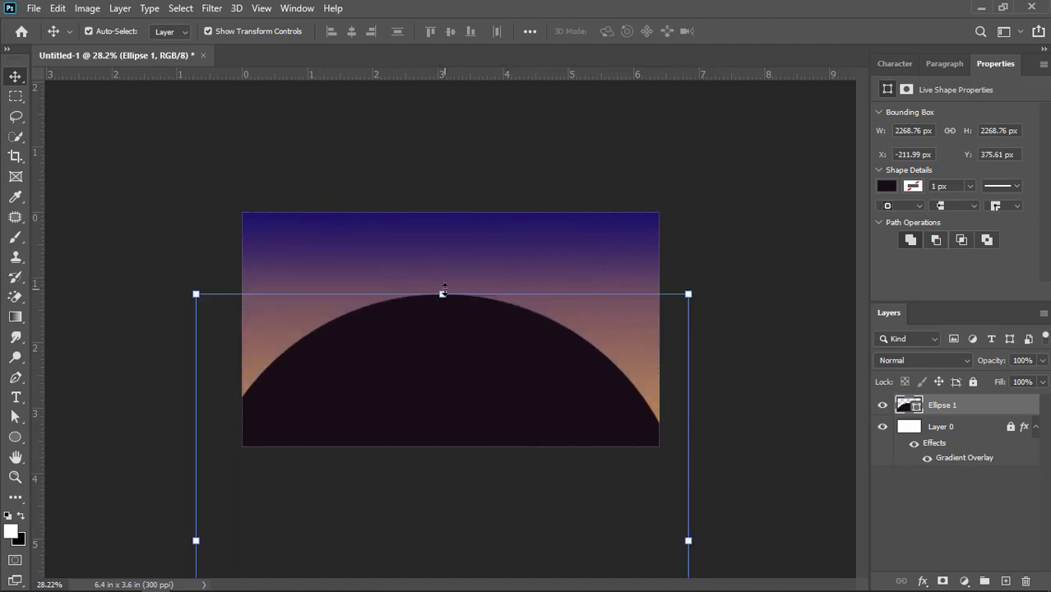
- Flatten and widen the ellipse to about 3108 × 1288 px and centre it as a low hill across the canvas
{"action": "left_click_drag", "start_coordinate": [443, 293], "coordinate": [427, 364]}
{"action": "left_click_drag", "start_coordinate": [670, 505], "coordinate": [773, 505]}
{"action": "left_click_drag", "start_coordinate": [542, 395], "coordinate": [517, 373]}
{"action": "left_click", "coordinate": [722, 251]}
{"action": "left_click", "coordinate": [545, 378]}
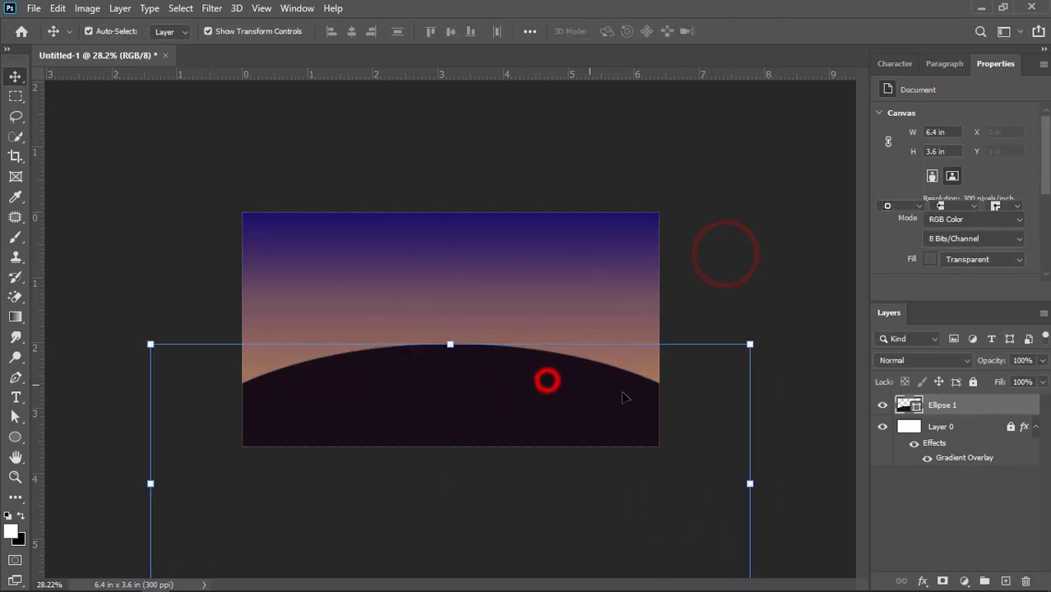
{"action": "left_click_drag", "start_coordinate": [749, 483], "coordinate": [823, 483]}
{"action": "left_click", "coordinate": [551, 397]}
{"action": "left_click_drag", "start_coordinate": [542, 400], "coordinate": [518, 400]}
{"action": "left_click", "coordinate": [534, 154]}
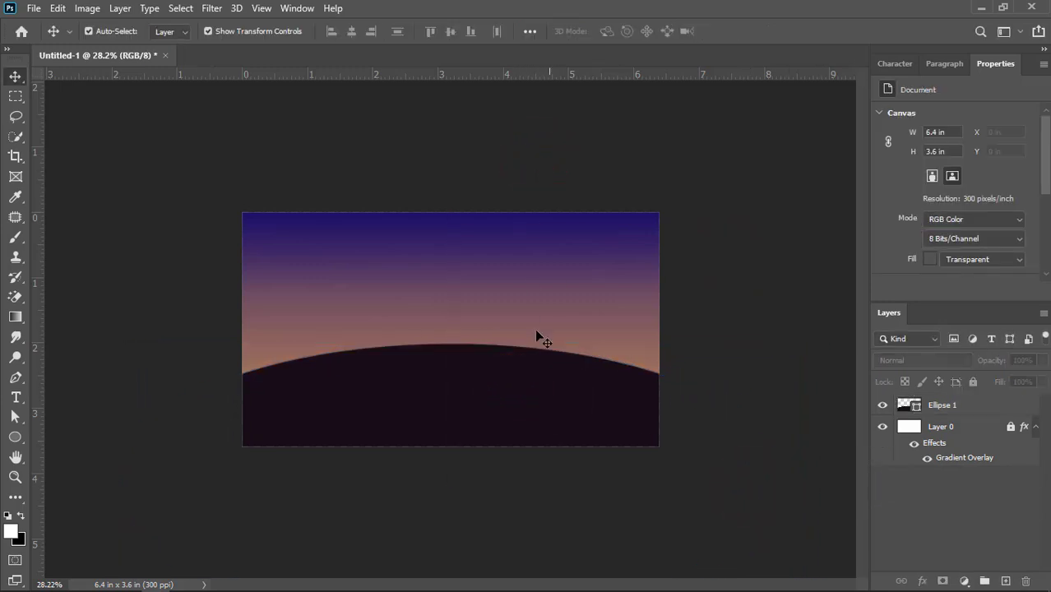
- Change the hill's fill to a near-black navy, #090712
{"action": "left_click", "coordinate": [514, 430]}
{"action": "double_click", "coordinate": [909, 404]}
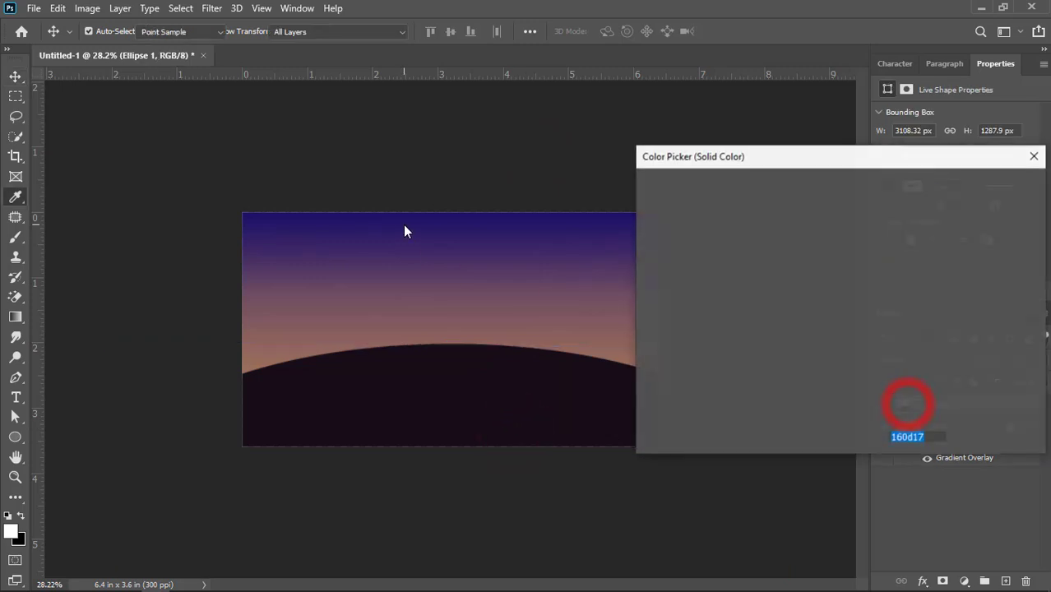
{"action": "left_click", "coordinate": [404, 227]}
{"action": "left_click", "coordinate": [743, 358]}
{"action": "left_click", "coordinate": [769, 360]}
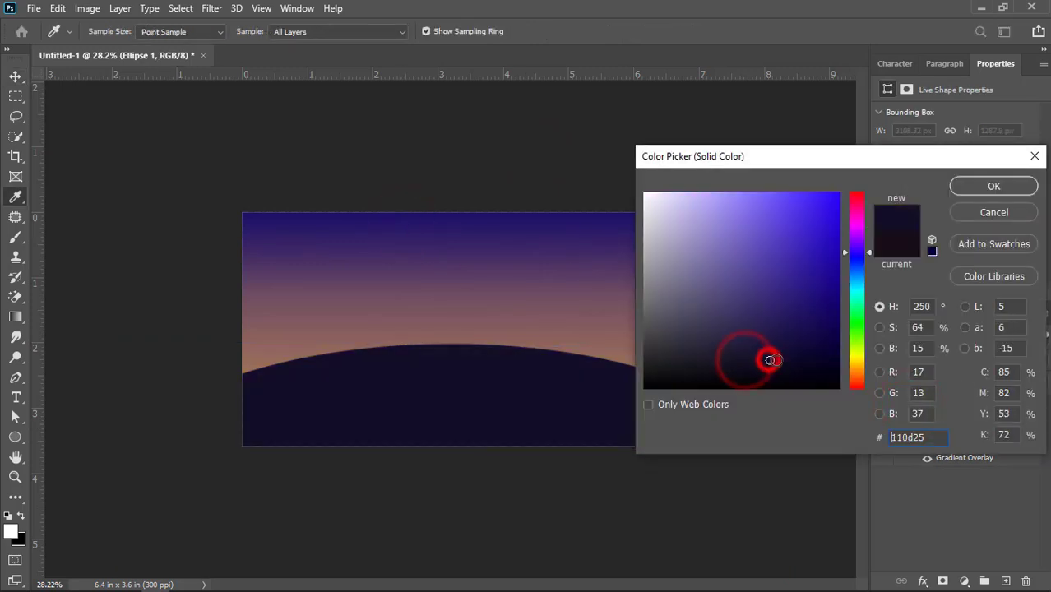
{"action": "left_click", "coordinate": [760, 363]}
{"action": "left_click", "coordinate": [757, 374]}
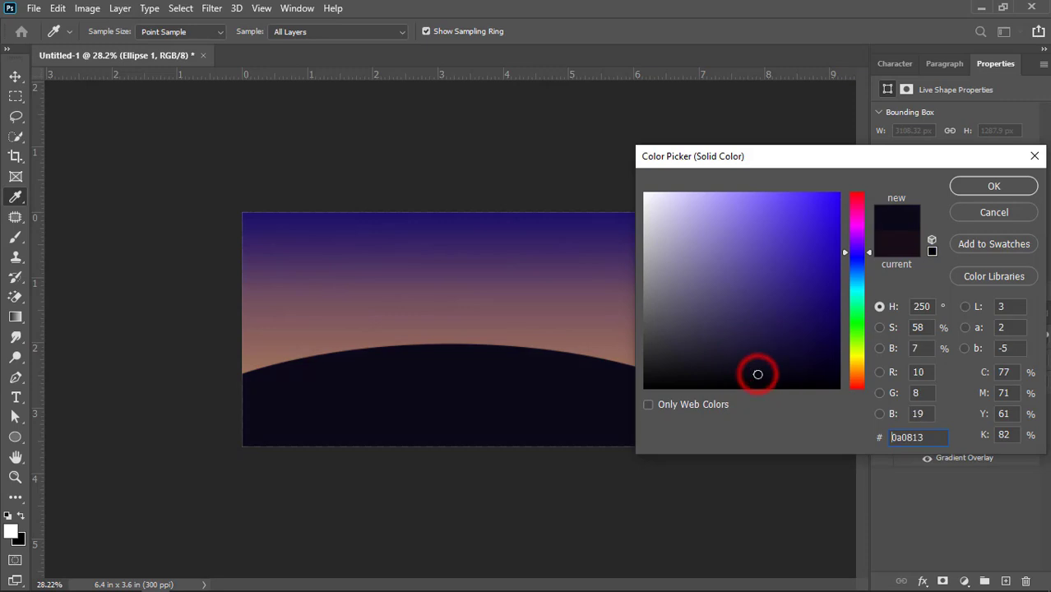
{"action": "left_click", "coordinate": [758, 375]}
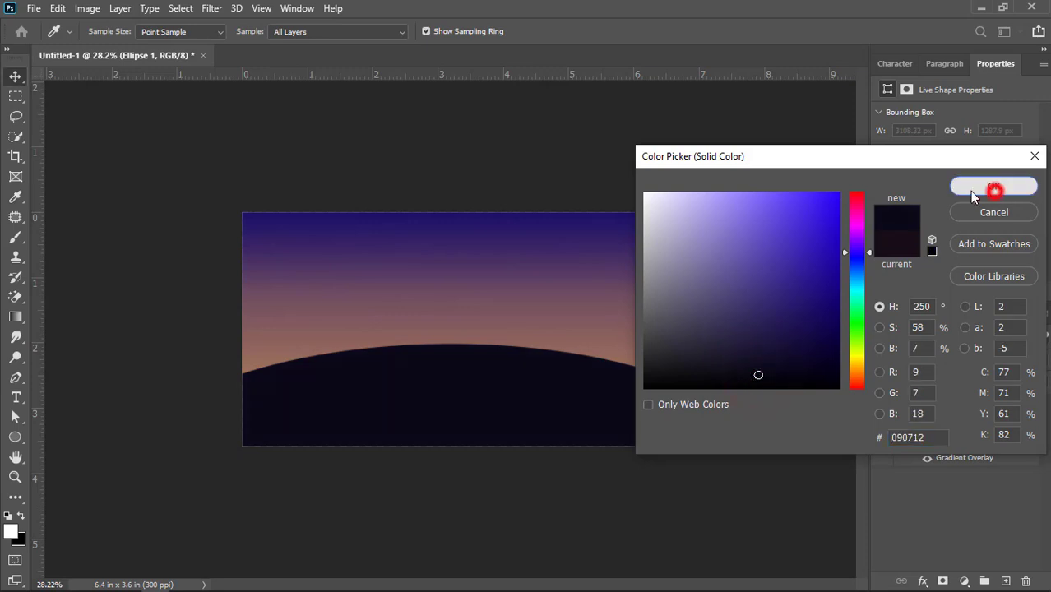
{"action": "left_click", "coordinate": [993, 188]}
- Move the hill slightly lower on the canvas and deselect it
{"action": "left_click", "coordinate": [695, 149]}
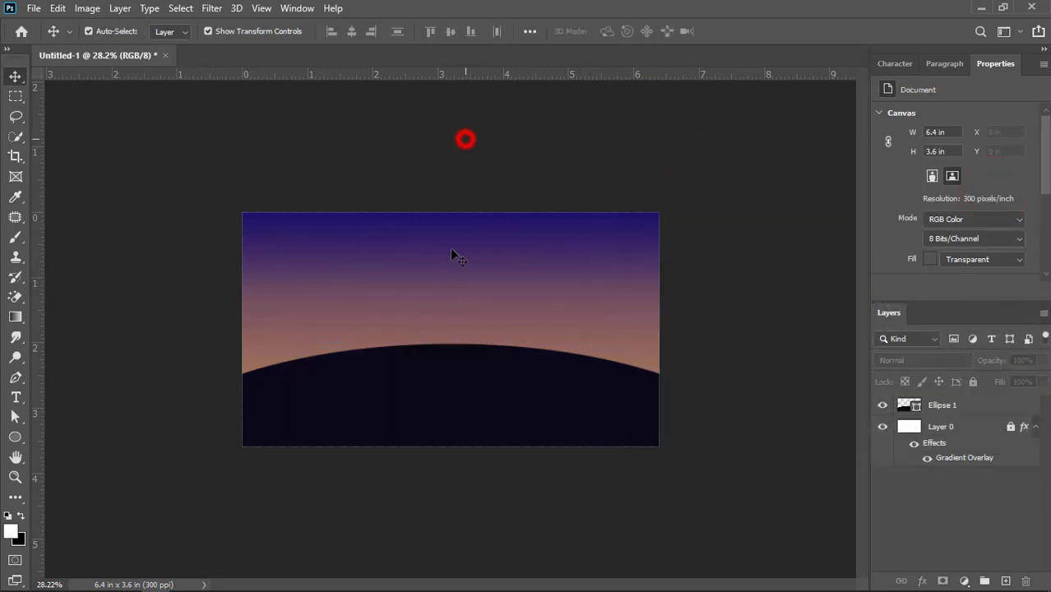
{"action": "left_click_drag", "start_coordinate": [430, 366], "coordinate": [430, 375]}
{"action": "left_click", "coordinate": [523, 148]}
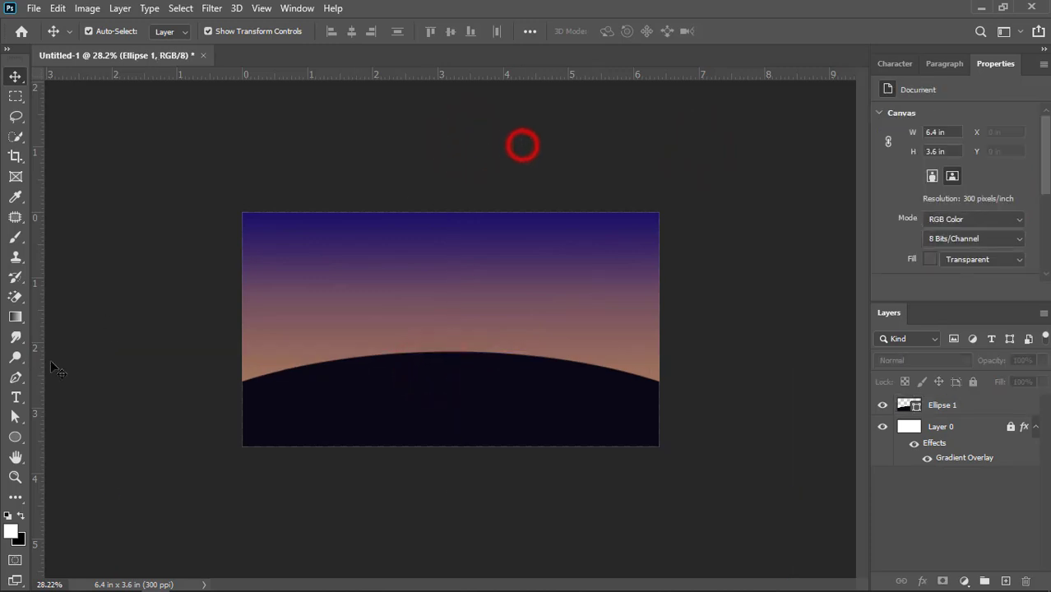
- Draw a palm tree custom shape about 561 px wide in the sky above the hill's left side
{"action": "left_click", "coordinate": [18, 437]}
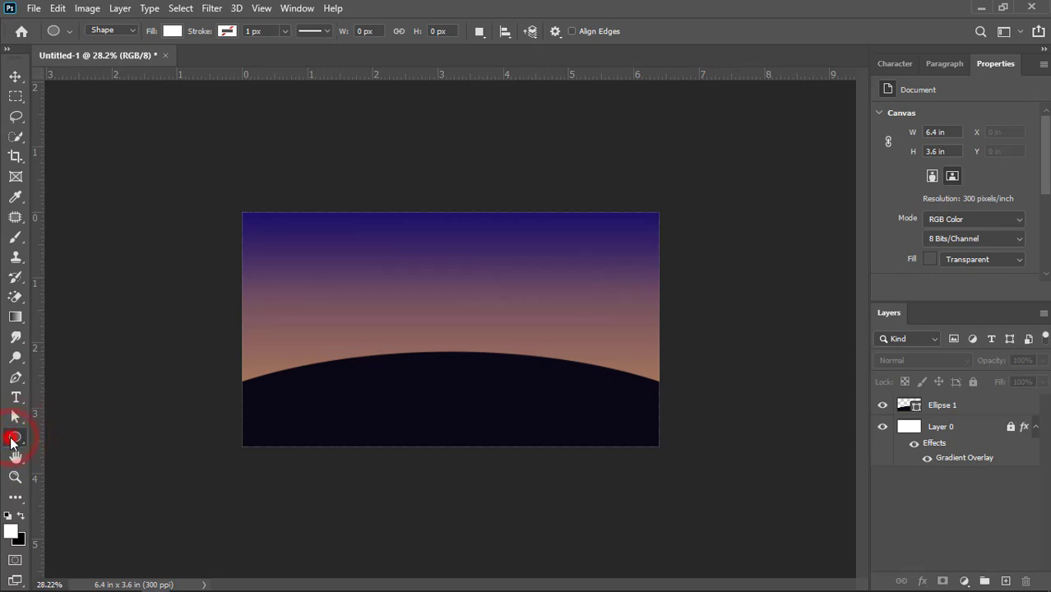
{"action": "left_click", "coordinate": [11, 442]}
{"action": "left_click", "coordinate": [11, 443]}
{"action": "left_click", "coordinate": [25, 444]}
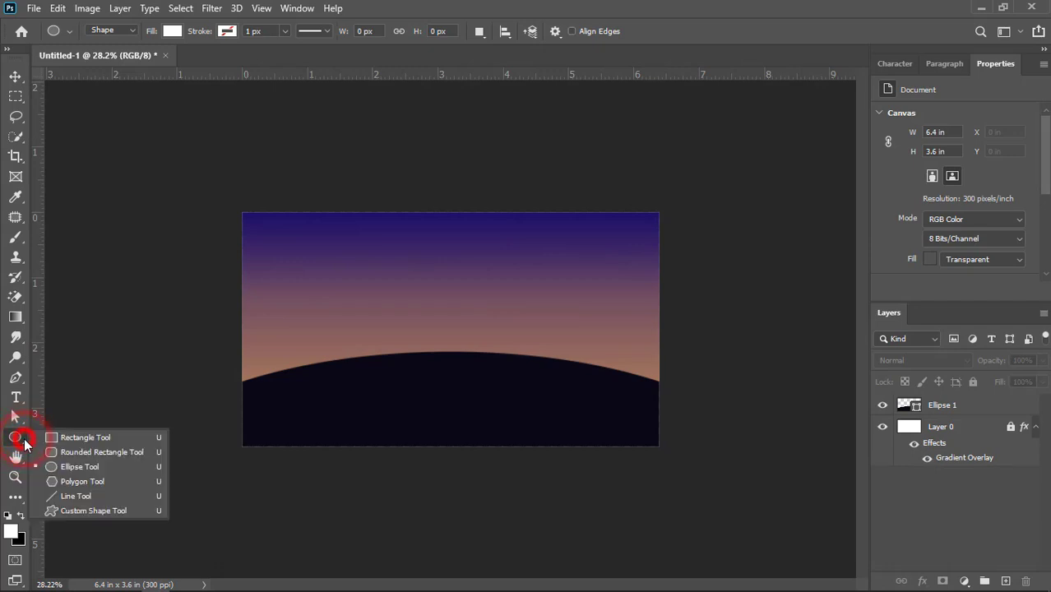
{"action": "left_click", "coordinate": [79, 511]}
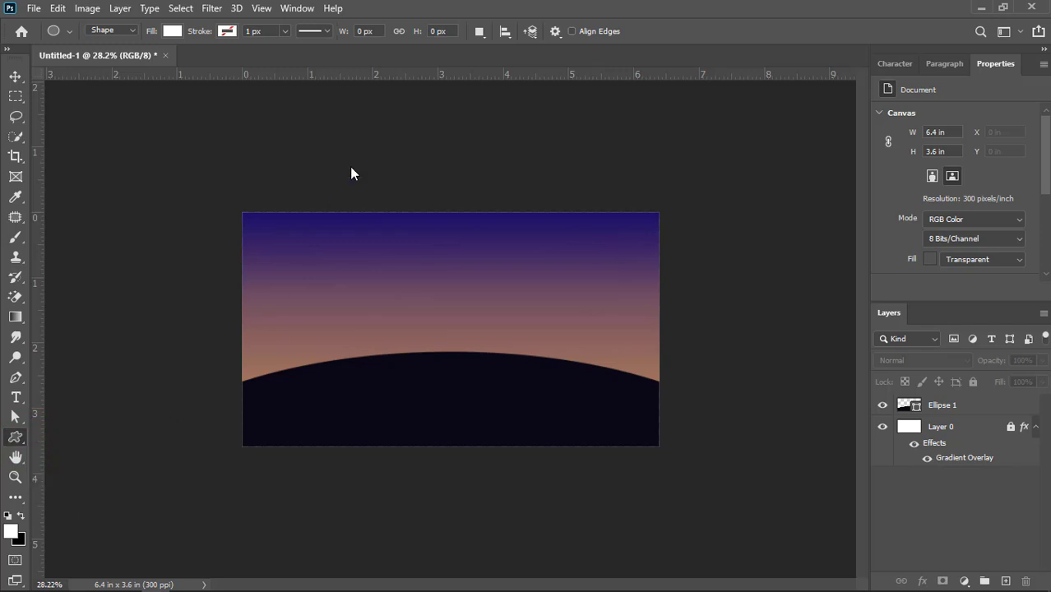
{"action": "left_click", "coordinate": [626, 38]}
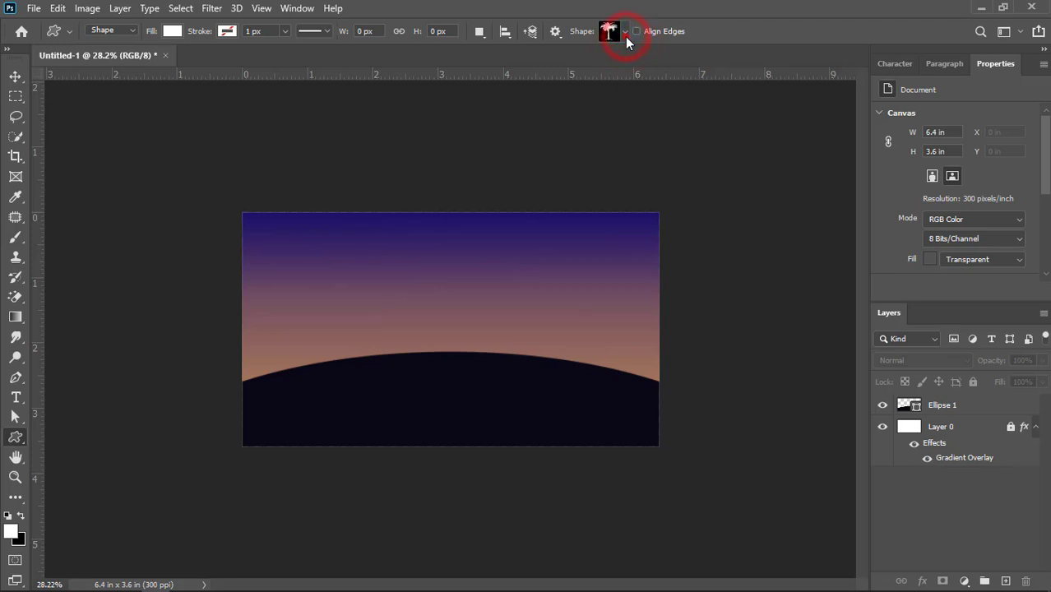
{"action": "left_click", "coordinate": [624, 36]}
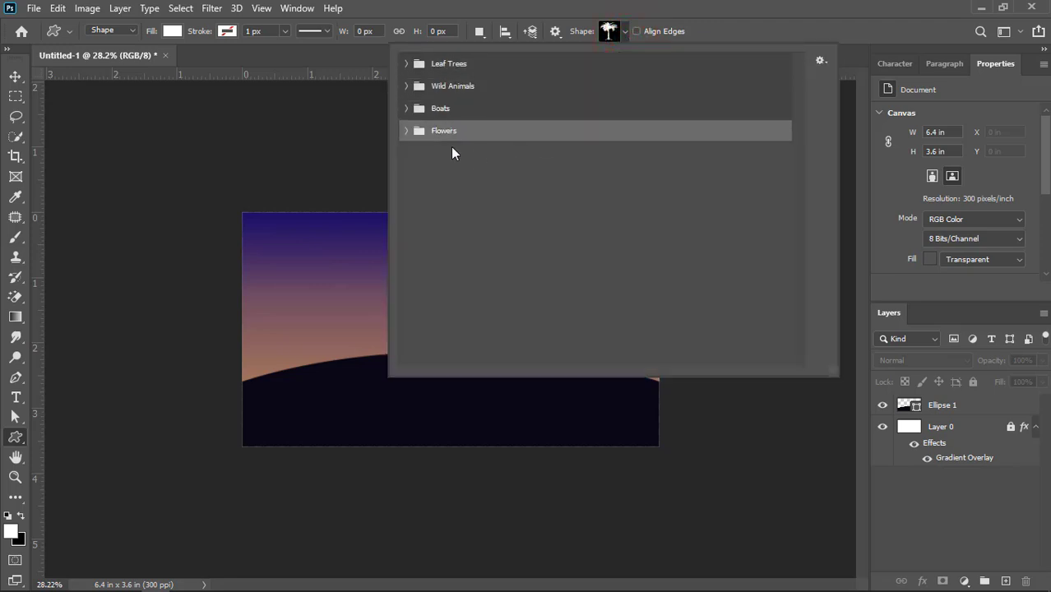
{"action": "key", "text": "Escape"}
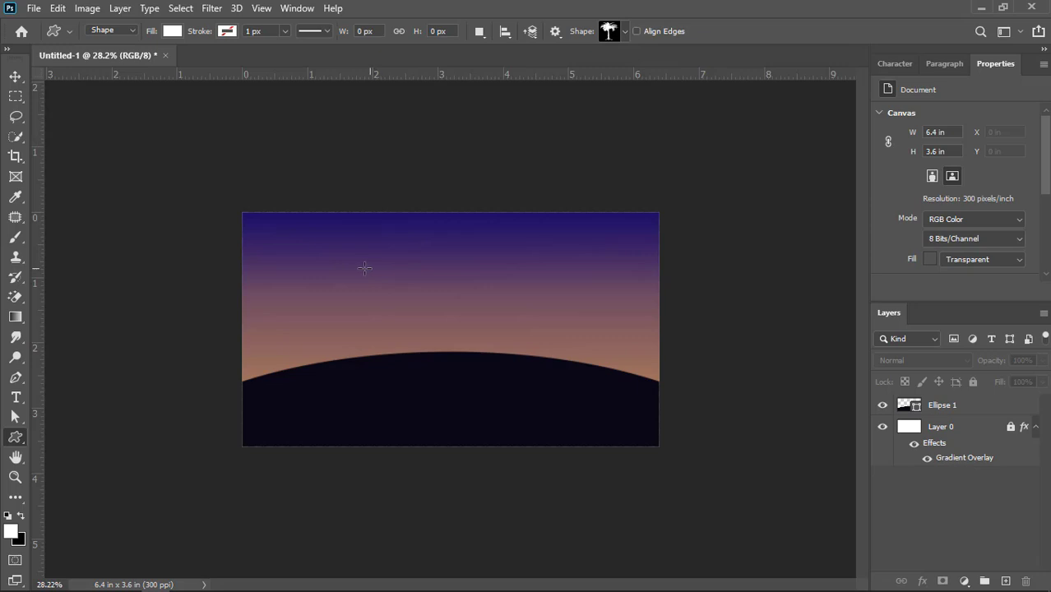
{"action": "left_click_drag", "start_coordinate": [279, 235], "coordinate": [393, 360]}
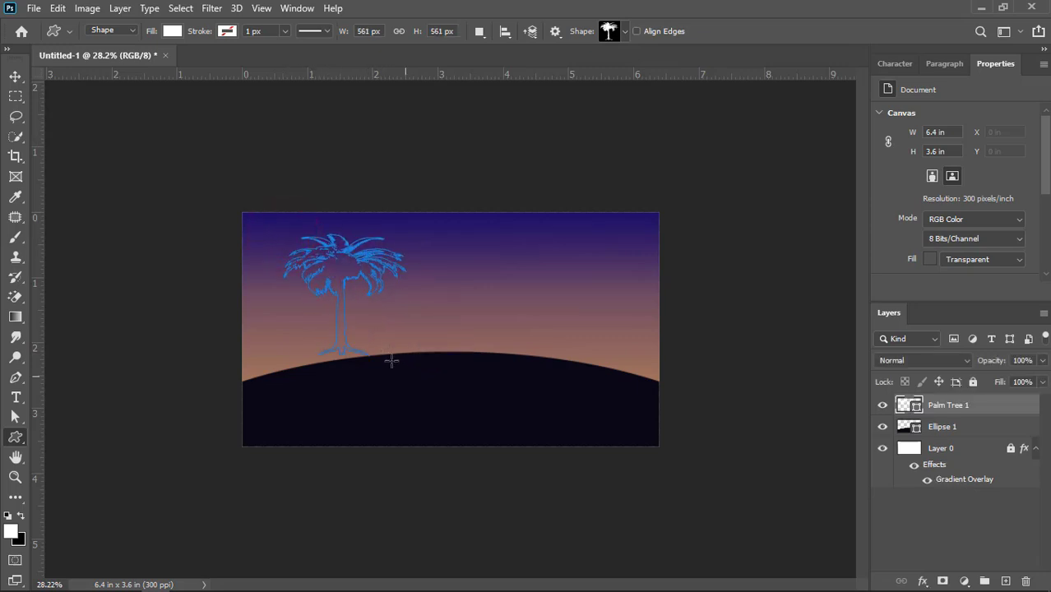
- Move the palm tree down onto the hill's left side and fill it with the hill's colour, #090712
{"action": "left_click", "coordinate": [14, 77]}
{"action": "left_click", "coordinate": [410, 159]}
{"action": "left_click_drag", "start_coordinate": [355, 268], "coordinate": [337, 296]}
{"action": "double_click", "coordinate": [910, 406]}
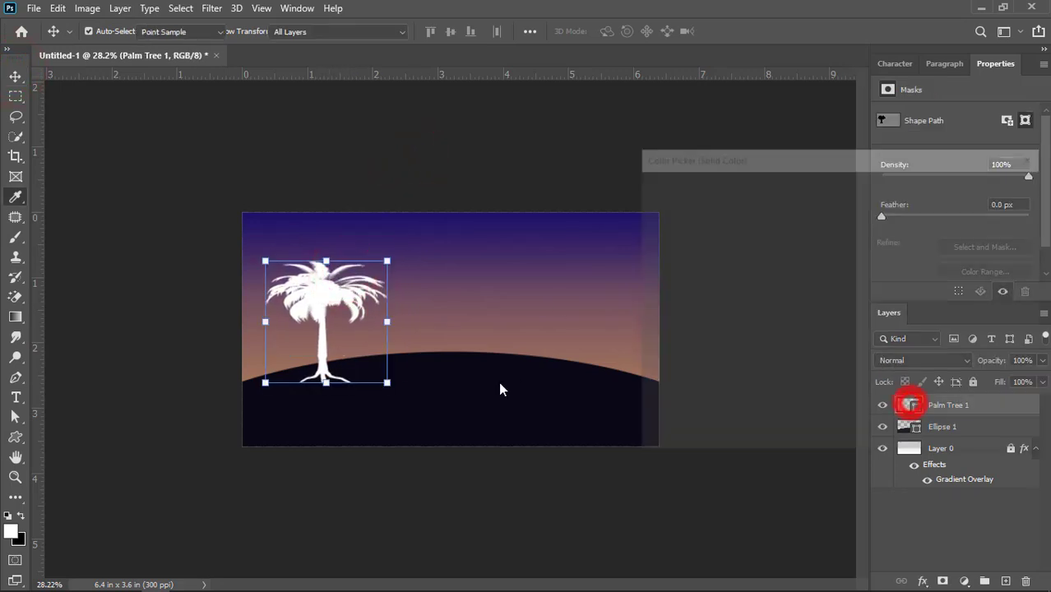
{"action": "left_click", "coordinate": [434, 370]}
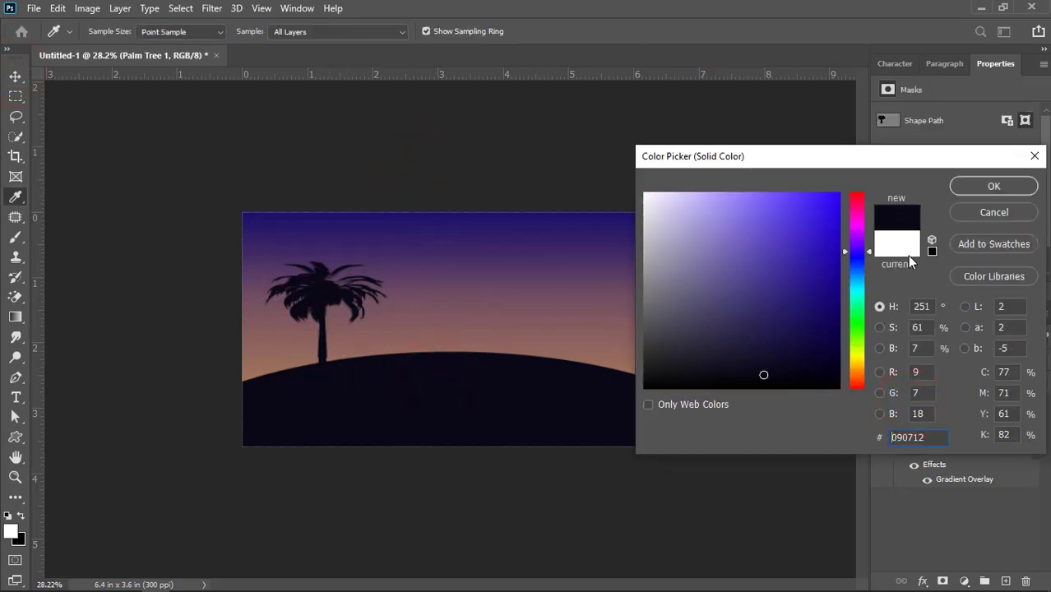
{"action": "left_click", "coordinate": [968, 188]}
- Scale the palm tree down and nudge it upward until its trunk stands on the hill's left slope
{"action": "left_click", "coordinate": [391, 260]}
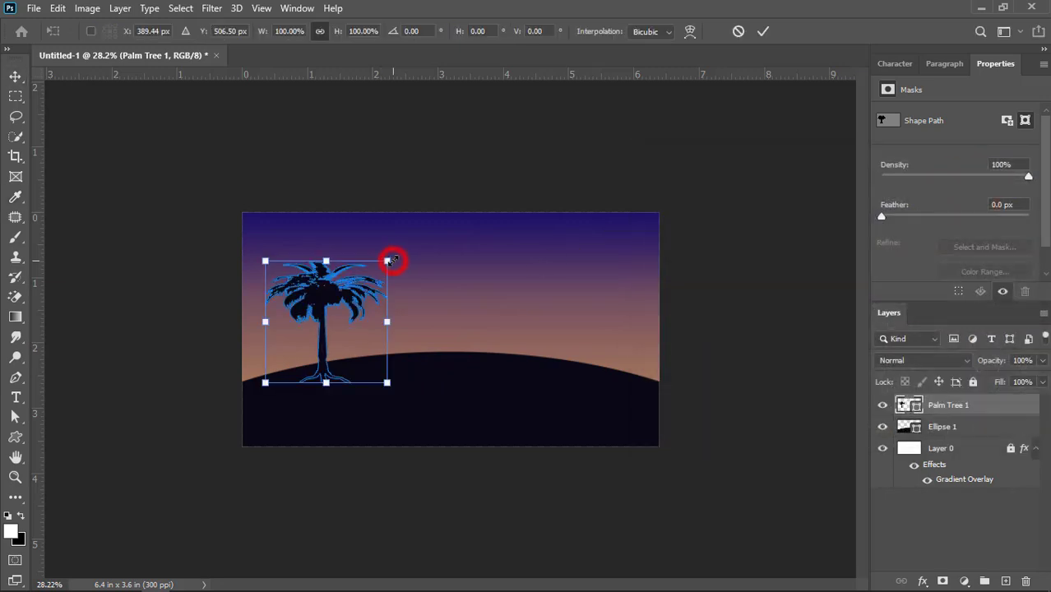
{"action": "left_click_drag", "start_coordinate": [391, 260], "coordinate": [316, 332]}
{"action": "double_click", "coordinate": [302, 331]}
{"action": "key", "text": "Up"}
{"action": "key", "text": "Up"}
{"action": "key", "text": "Up"}
{"action": "key", "text": "Up"}
{"action": "key", "text": "Up"}
{"action": "key", "text": "Up"}
{"action": "key", "text": "Up"}
{"action": "key", "text": "Up"}
{"action": "key", "text": "Up"}
{"action": "key", "text": "Up"}
{"action": "key", "text": "Up"}
{"action": "key", "text": "Up"}
{"action": "key", "text": "Up"}
{"action": "key", "text": "Up"}
{"action": "key", "text": "Up"}
{"action": "key", "text": "Up"}
{"action": "key", "text": "Up"}
{"action": "key", "text": "Up"}
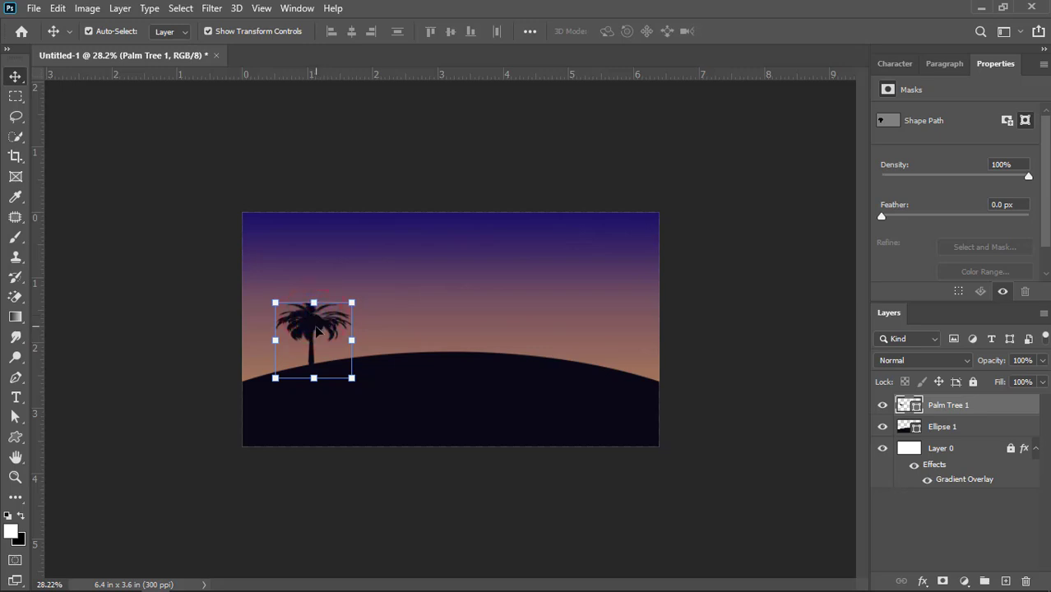
{"action": "left_click_drag", "start_coordinate": [317, 328], "coordinate": [472, 328]}
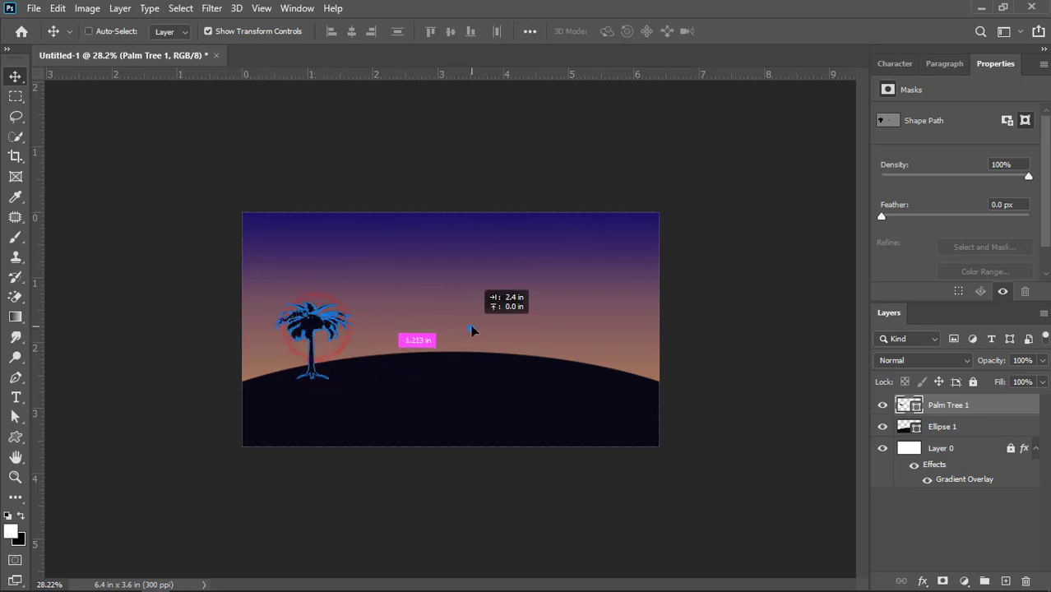
{"action": "left_click", "coordinate": [732, 293], "text": "ctrl"}
{"action": "left_click", "coordinate": [310, 323]}
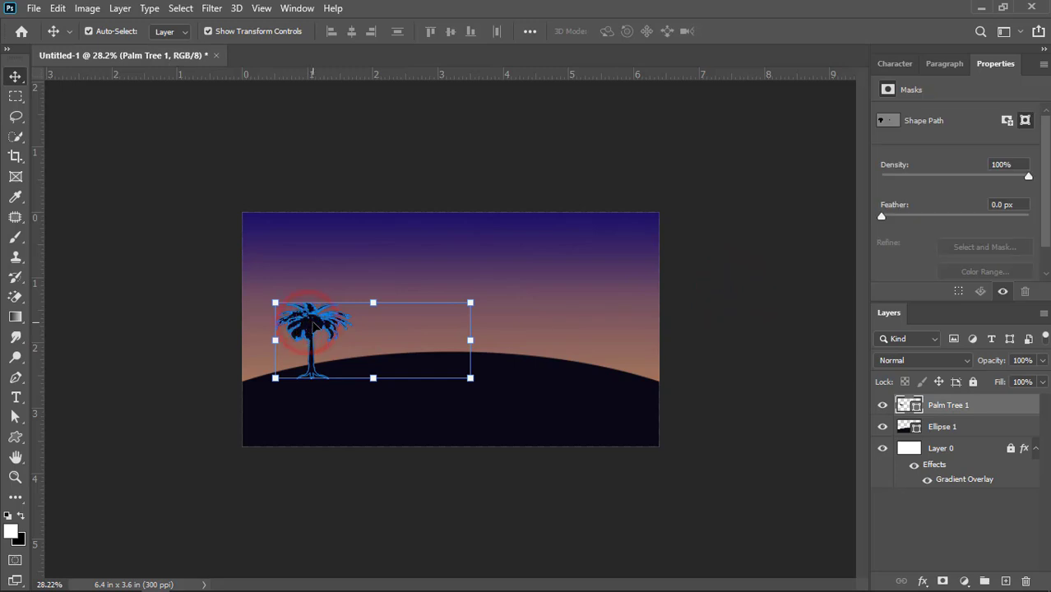
{"action": "left_click", "coordinate": [373, 159]}
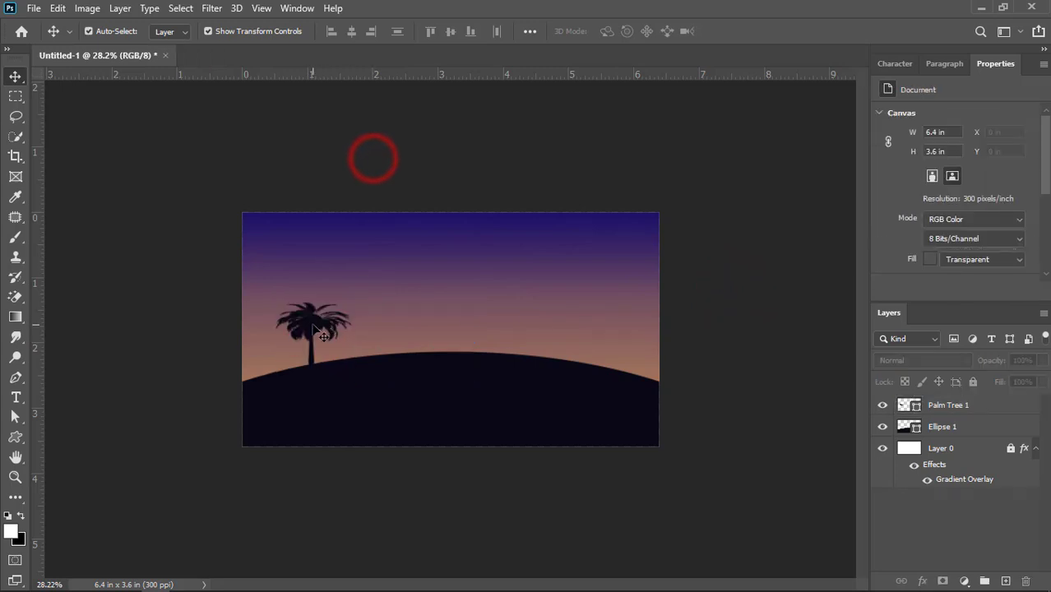
- Duplicate the palm tree and stand a slightly larger copy on the hill's right slope
{"action": "left_click", "coordinate": [312, 325]}
{"action": "key", "text": "ctrl+j"}
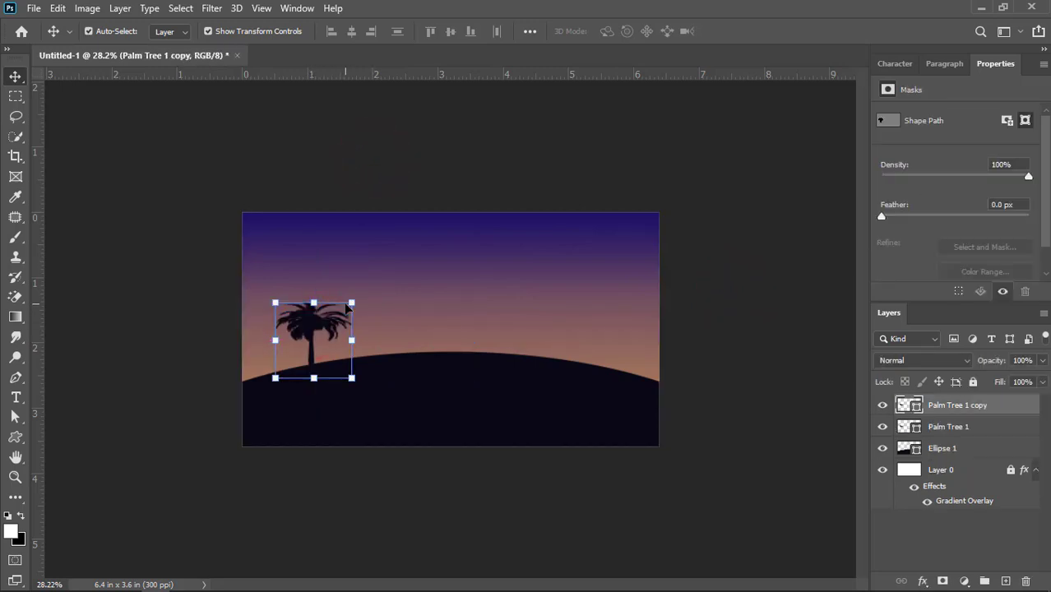
{"action": "left_click_drag", "start_coordinate": [304, 327], "coordinate": [379, 334]}
{"action": "left_click", "coordinate": [559, 165]}
- Duplicate the palm tree again, scale the copy to about 31% and stand it on the hill left of the crest
{"action": "key", "text": "ctrl+j"}
{"action": "left_click", "coordinate": [441, 300]}
{"action": "left_click_drag", "start_coordinate": [441, 300], "coordinate": [391, 336]}
{"action": "double_click", "coordinate": [392, 336]}
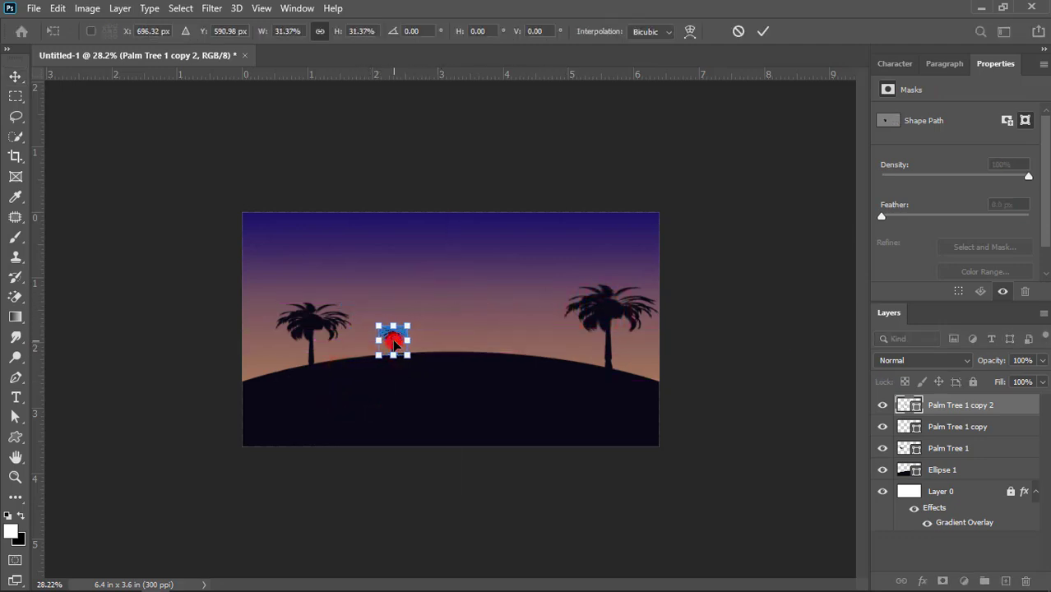
{"action": "left_click", "coordinate": [473, 131]}
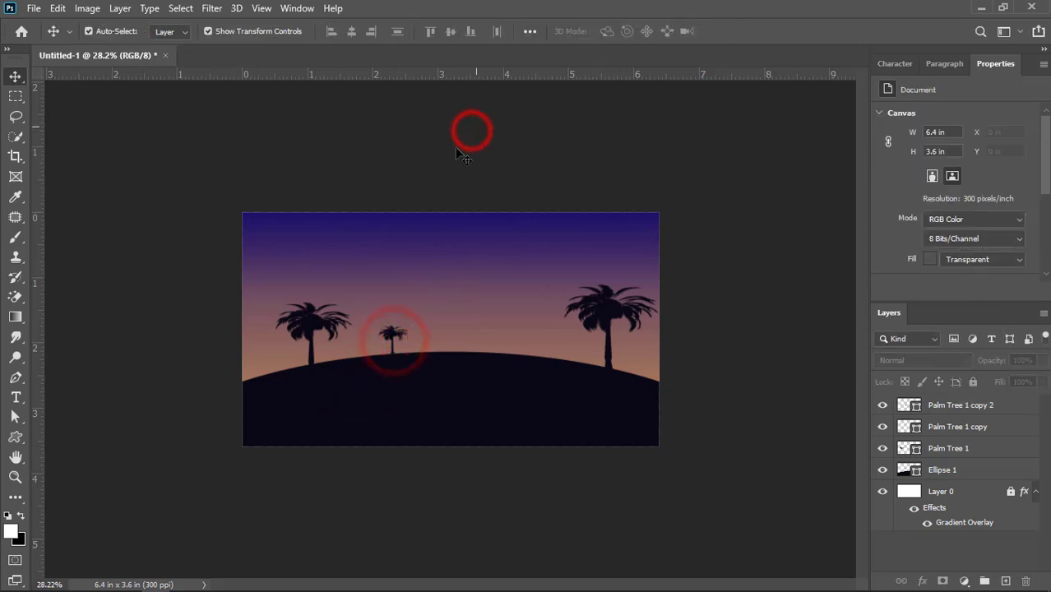
- Draw the camel custom shape from the Wild Animals set, about 397 px wide, in the sky above the hill's crest
{"action": "left_click", "coordinate": [16, 438]}
{"action": "left_click", "coordinate": [52, 508]}
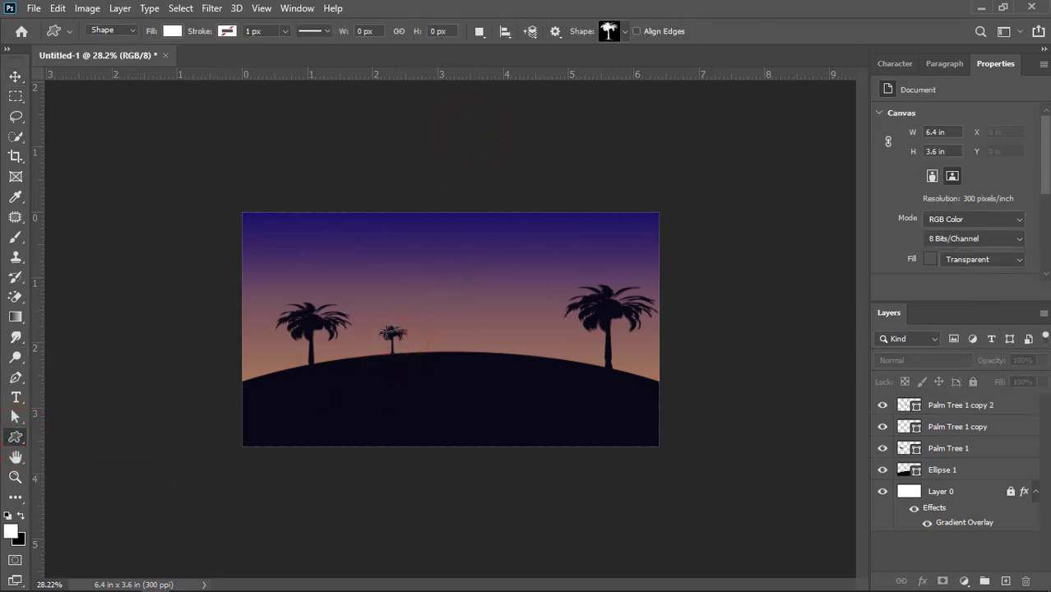
{"action": "left_click", "coordinate": [624, 31]}
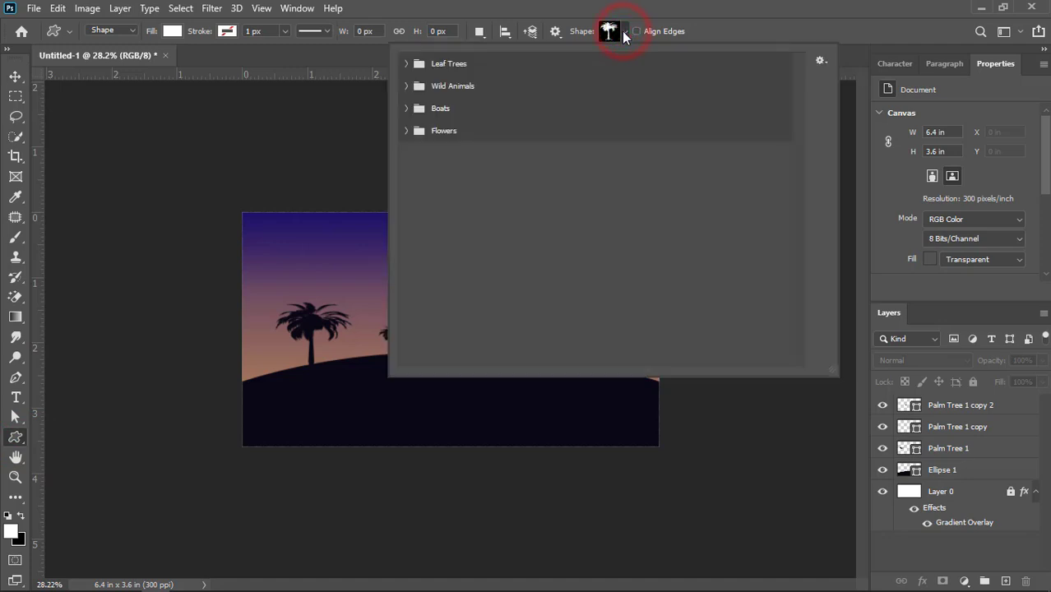
{"action": "left_click", "coordinate": [406, 81]}
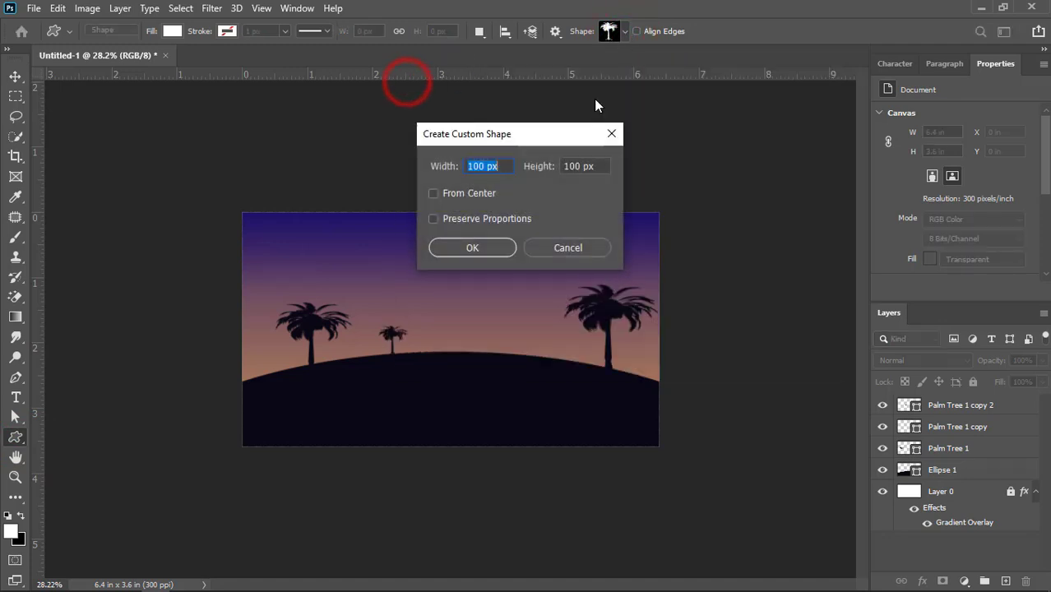
{"action": "left_click", "coordinate": [574, 247]}
{"action": "left_click", "coordinate": [622, 33]}
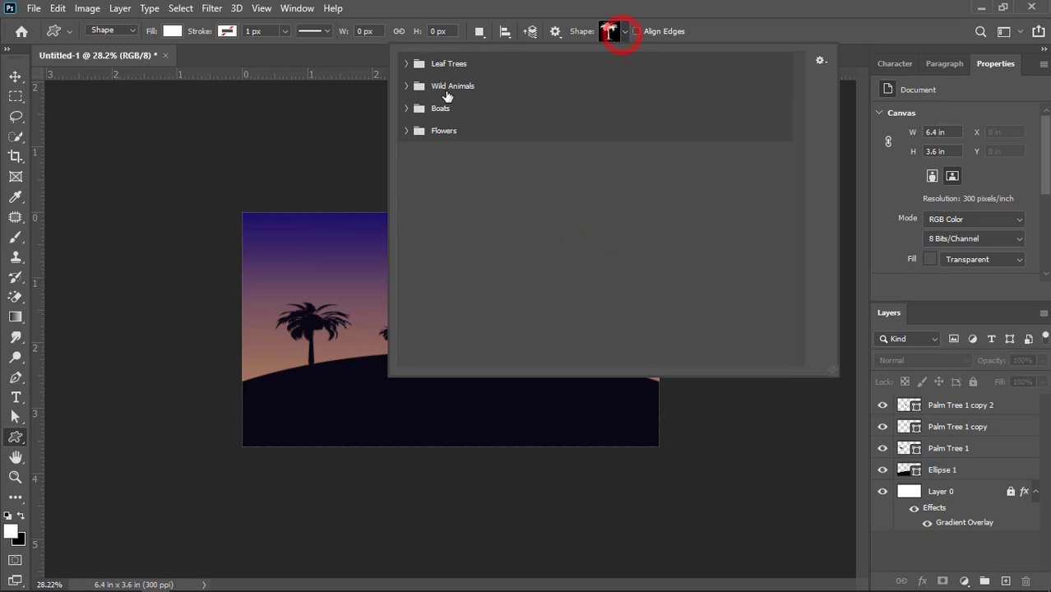
{"action": "left_click", "coordinate": [406, 85]}
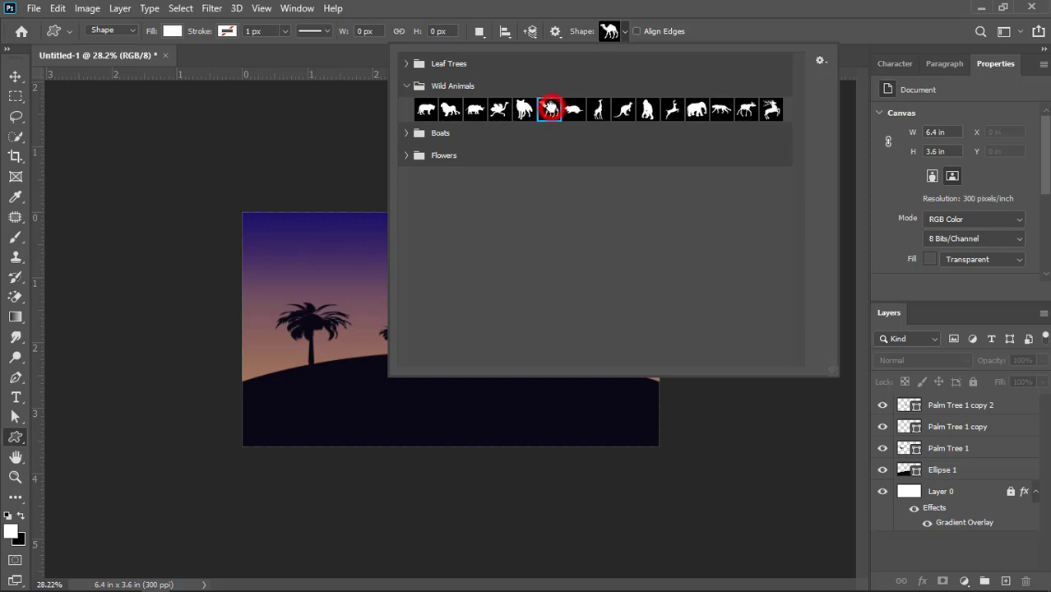
{"action": "left_click", "coordinate": [627, 32]}
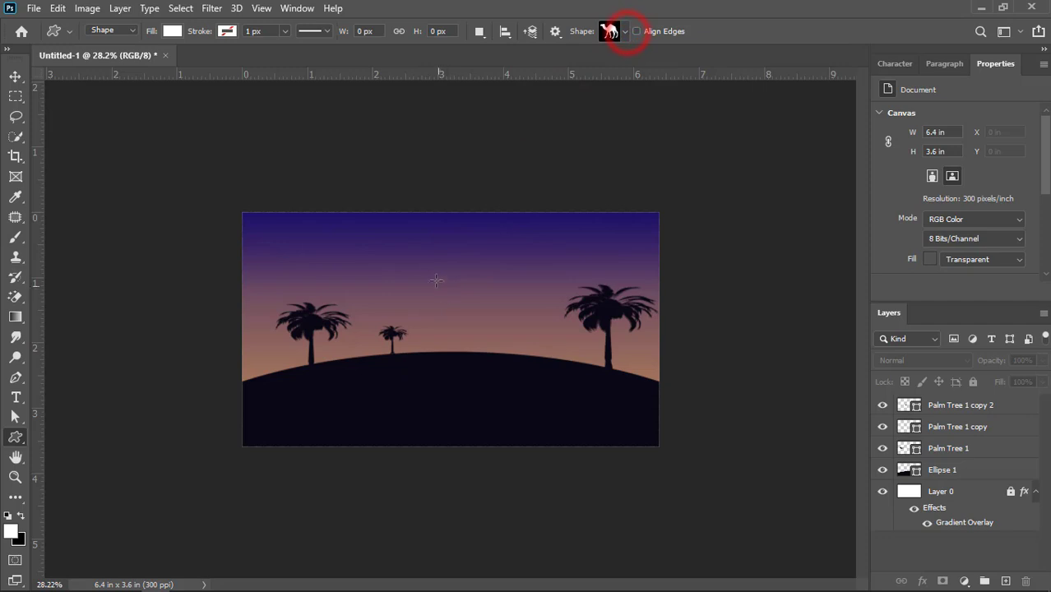
{"action": "left_click_drag", "start_coordinate": [435, 263], "coordinate": [520, 334]}
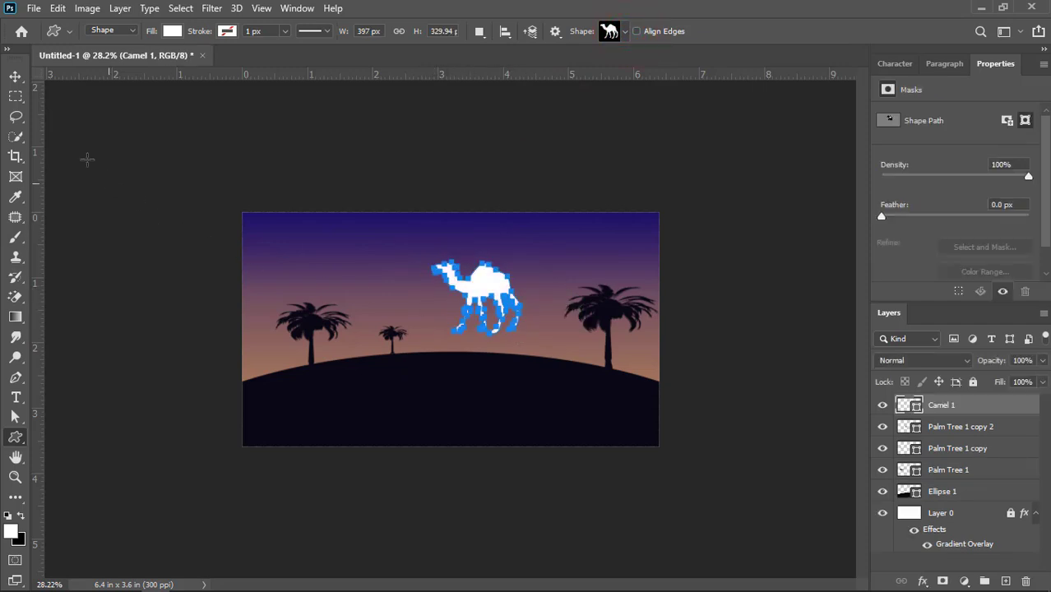
- Move the camel down onto the hill's crest and fill it with the hill's dark colour
{"action": "left_click", "coordinate": [16, 77]}
{"action": "left_click", "coordinate": [122, 110]}
{"action": "left_click_drag", "start_coordinate": [481, 275], "coordinate": [469, 294]}
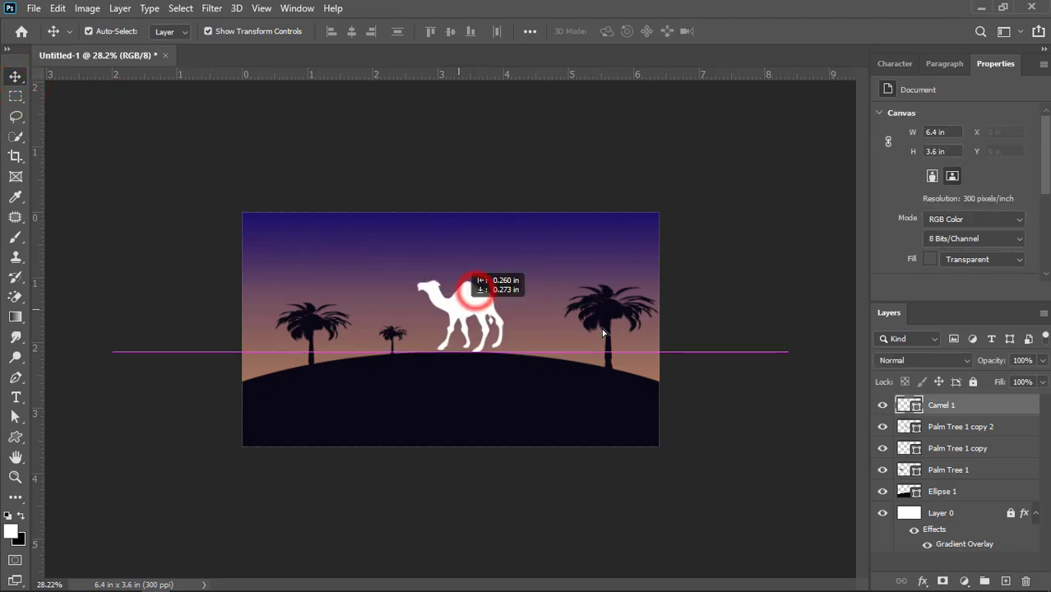
{"action": "double_click", "coordinate": [914, 406]}
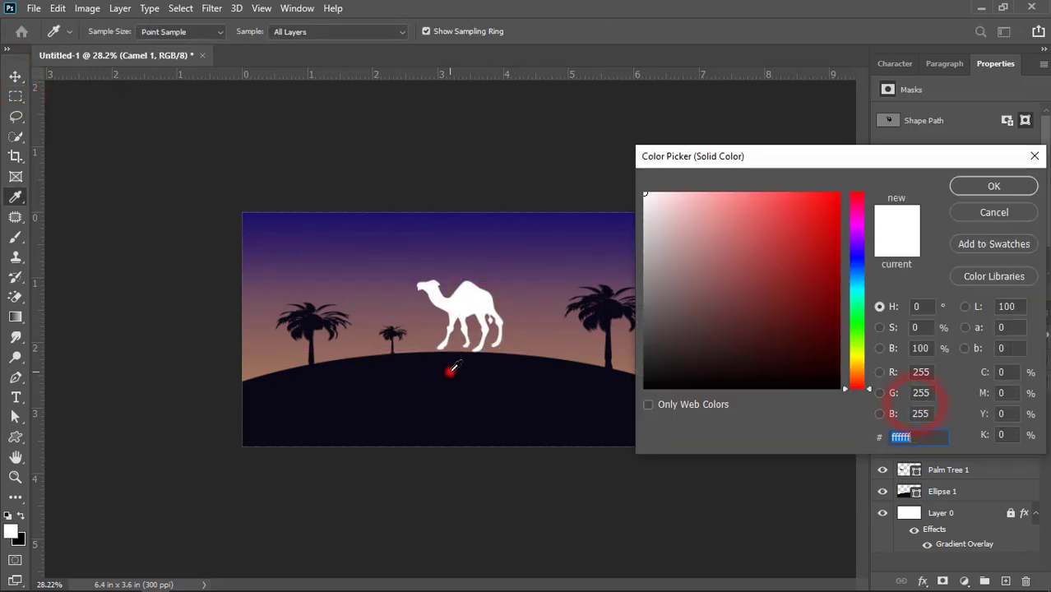
{"action": "left_click", "coordinate": [448, 370]}
{"action": "left_click", "coordinate": [968, 187]}
- Scale the camel down to a small figure standing just right of the hill's crest and deselect it
{"action": "left_click_drag", "start_coordinate": [416, 283], "coordinate": [476, 321]}
{"action": "key", "text": "Return"}
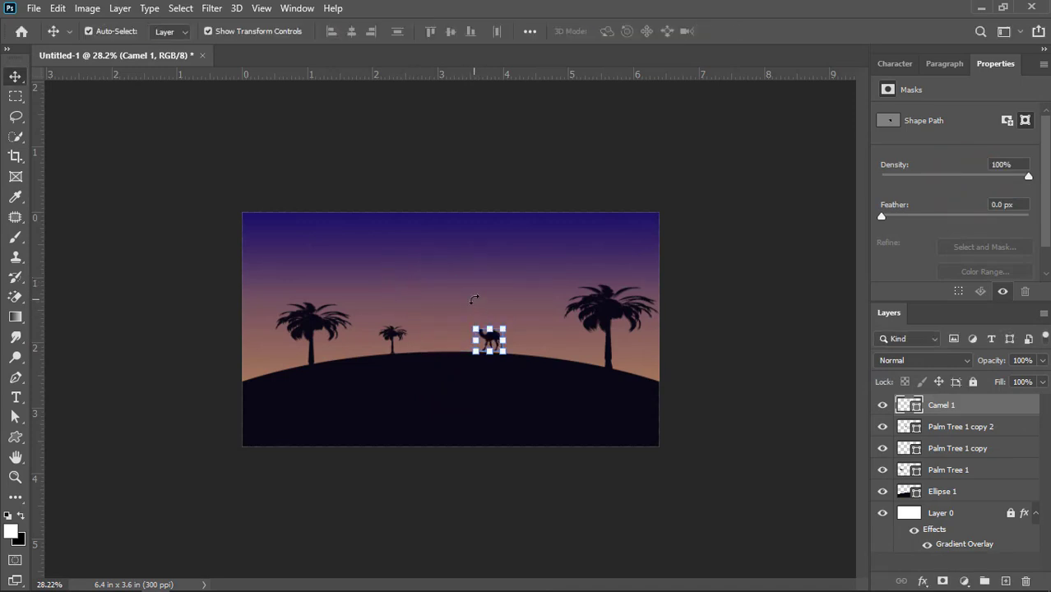
{"action": "left_click", "coordinate": [520, 156]}
- Duplicate the camel twice and space the three camels in a row along the top of the hill
{"action": "scroll", "coordinate": [547, 422], "scroll_direction": "up", "scroll_amount": 4}
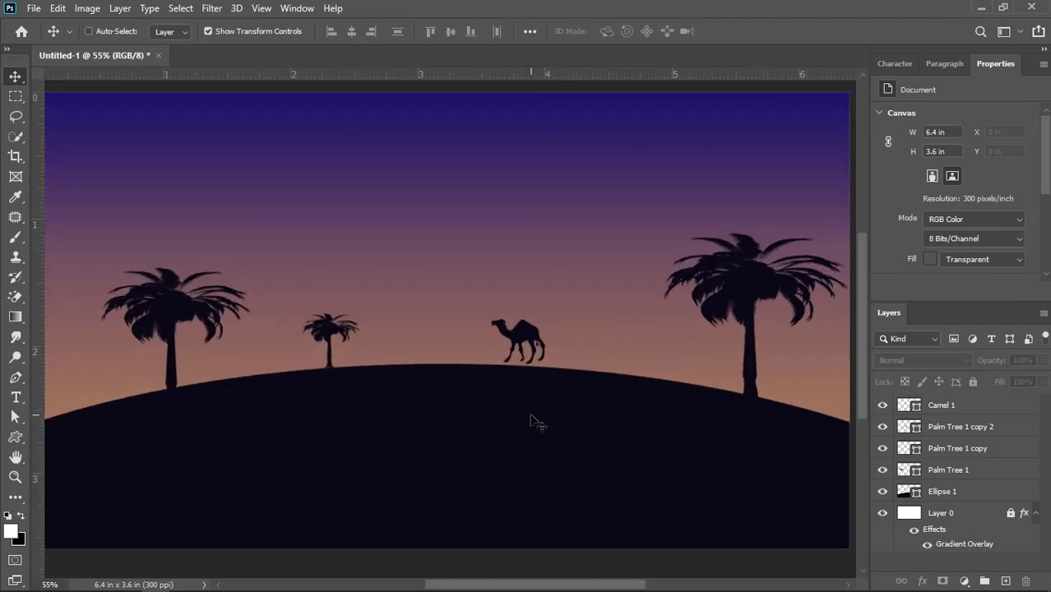
{"action": "mouse_move", "coordinate": [520, 337]}
{"action": "left_mouse_down"}
{"action": "mouse_move", "coordinate": [587, 355]}
{"action": "mouse_move", "coordinate": [521, 350]}
{"action": "mouse_move", "coordinate": [542, 331]}
{"action": "mouse_move", "coordinate": [533, 330]}
{"action": "left_mouse_up"}
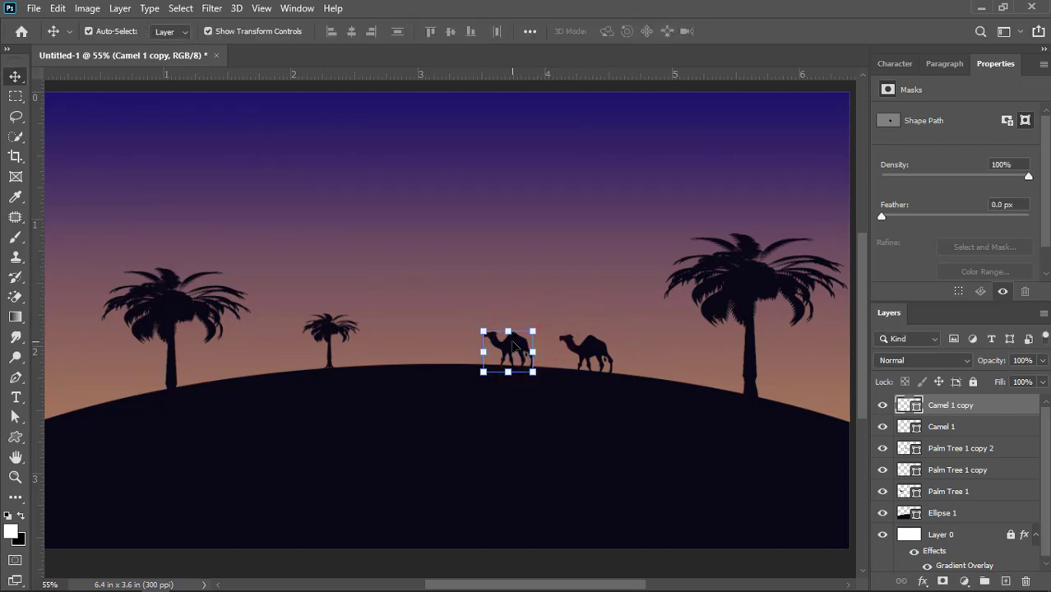
{"action": "left_click_drag", "start_coordinate": [514, 349], "coordinate": [431, 352]}
- Scale the three camels down together and move the row to the right along the hill's slope
{"action": "left_click", "coordinate": [505, 348], "text": "shift"}
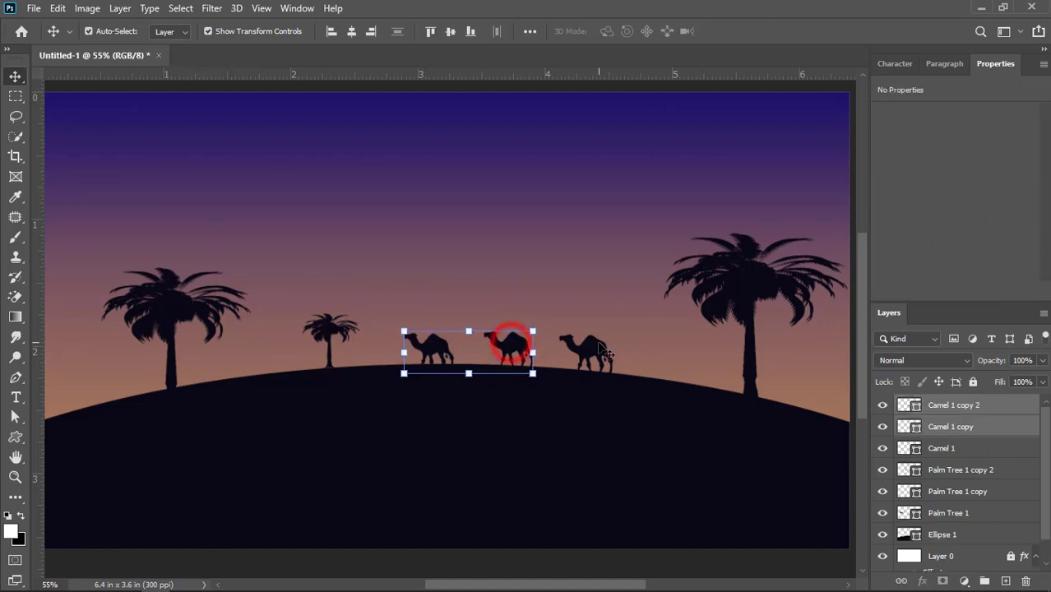
{"action": "left_click", "coordinate": [596, 347], "text": "shift"}
{"action": "left_click_drag", "start_coordinate": [613, 330], "coordinate": [563, 340]}
{"action": "left_click_drag", "start_coordinate": [493, 352], "coordinate": [600, 355]}
{"action": "double_click", "coordinate": [573, 351]}
{"action": "left_click", "coordinate": [589, 237]}
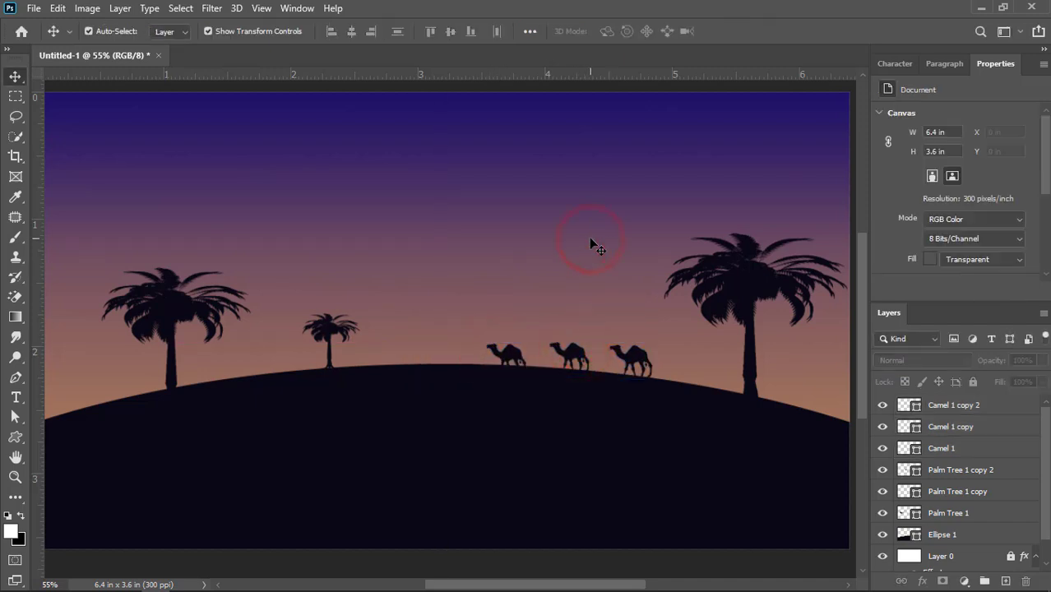
- Draw a white 500 px circle over the middle of the landscape with the Ellipse tool
{"action": "key", "text": "ctrl+minus"}
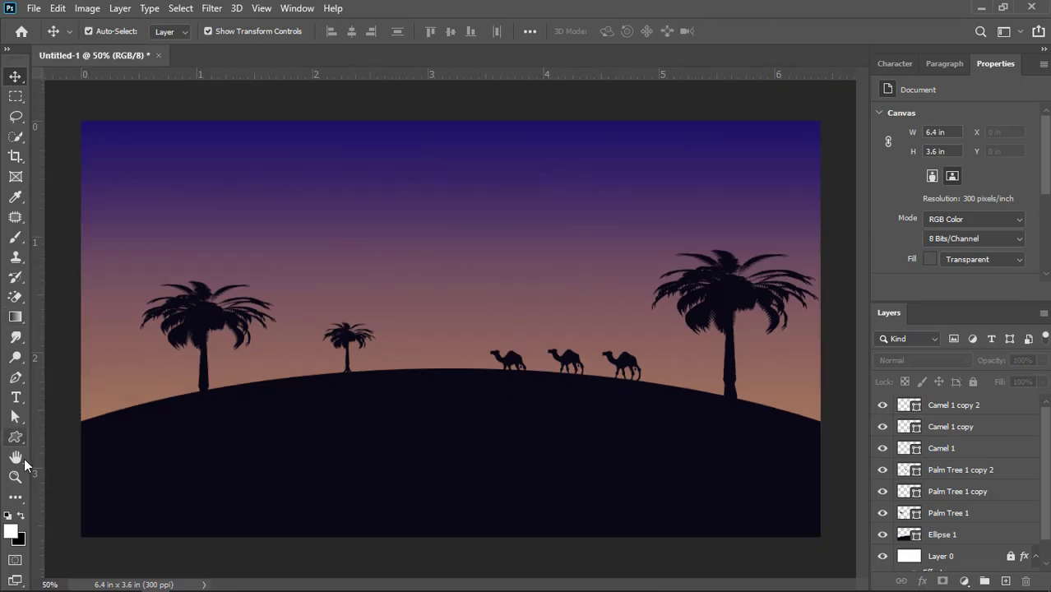
{"action": "left_click_drag", "start_coordinate": [15, 437], "coordinate": [49, 467]}
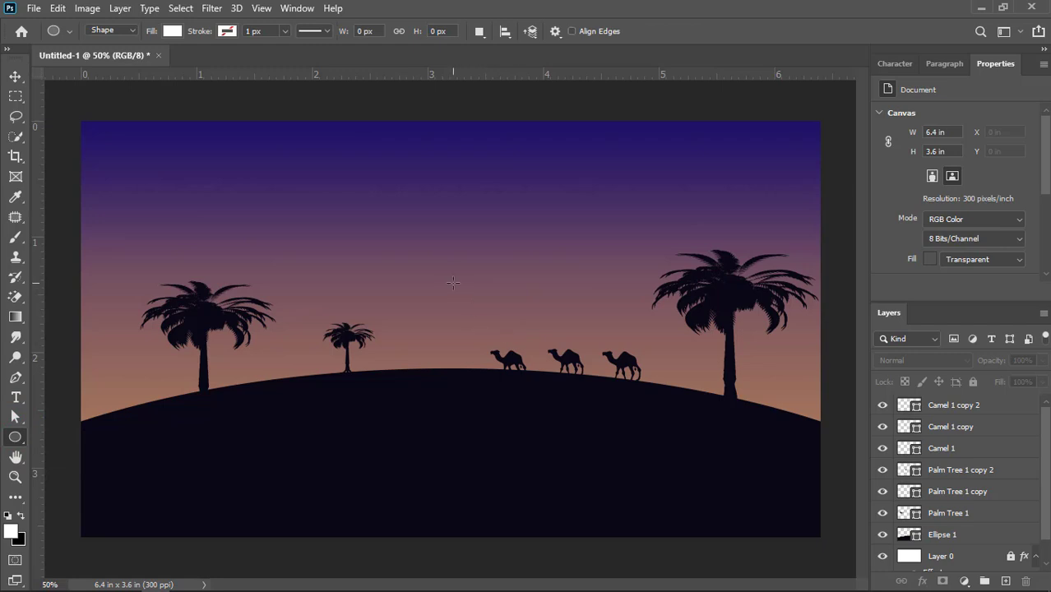
{"action": "left_click_drag", "start_coordinate": [387, 233], "coordinate": [577, 426]}
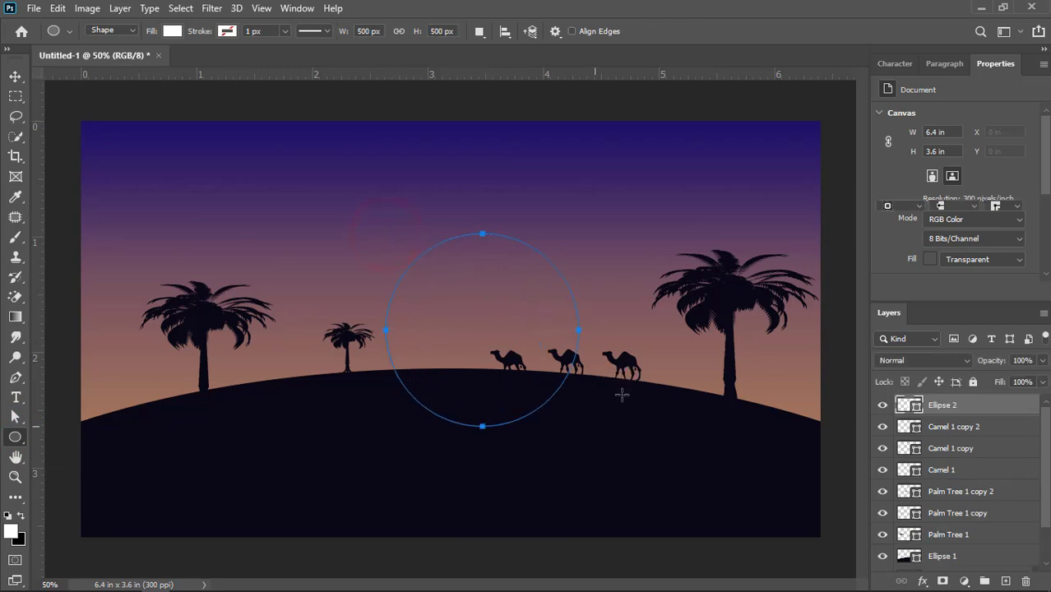
- Move the circle's layer beneath the hill layer and position the circle rising from behind the hill's crest
{"action": "left_click", "coordinate": [15, 76]}
{"action": "left_click_drag", "start_coordinate": [953, 401], "coordinate": [963, 545]}
{"action": "scroll", "coordinate": [967, 534], "scroll_direction": "down", "scroll_amount": 2}
{"action": "left_click_drag", "start_coordinate": [961, 488], "coordinate": [964, 518]}
{"action": "left_click_drag", "start_coordinate": [498, 294], "coordinate": [487, 315]}
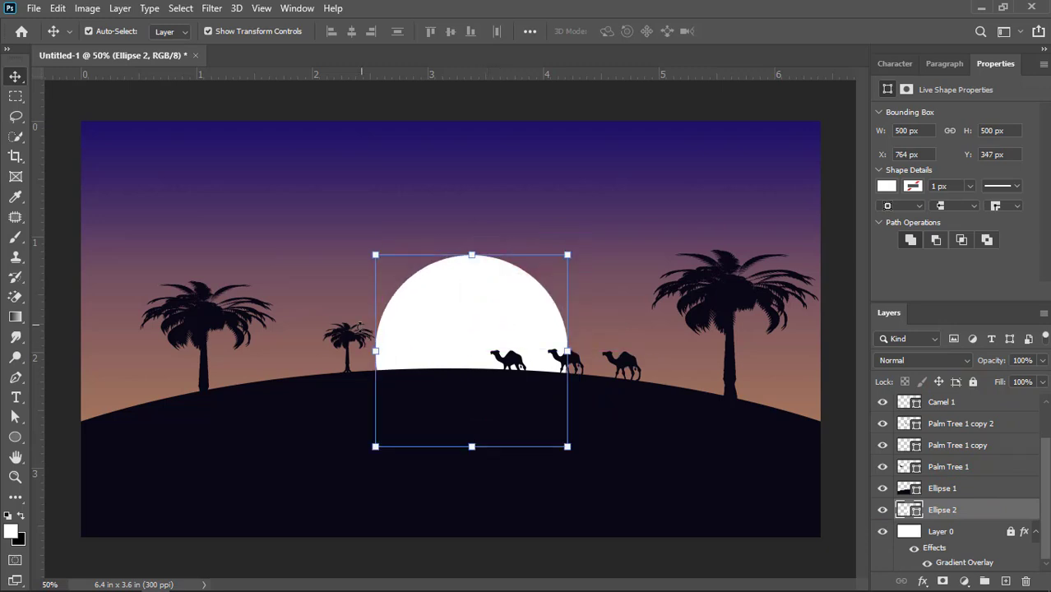
- Move the small palm tree further left along the hill, away from the white circle, and deselect it
{"action": "left_click", "coordinate": [349, 342]}
{"action": "left_click_drag", "start_coordinate": [349, 342], "coordinate": [310, 349]}
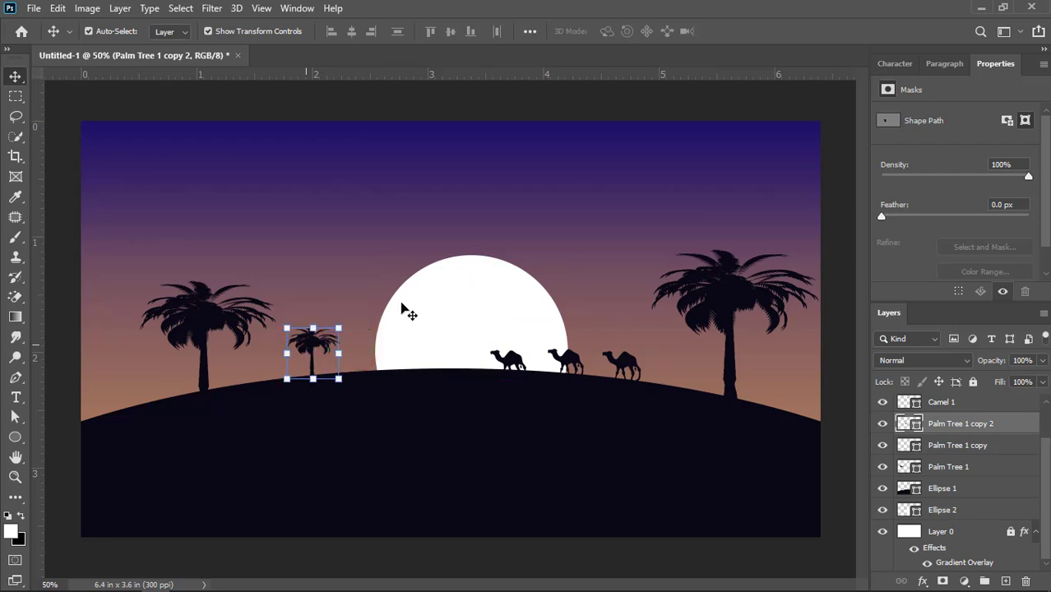
{"action": "left_click", "coordinate": [536, 103]}
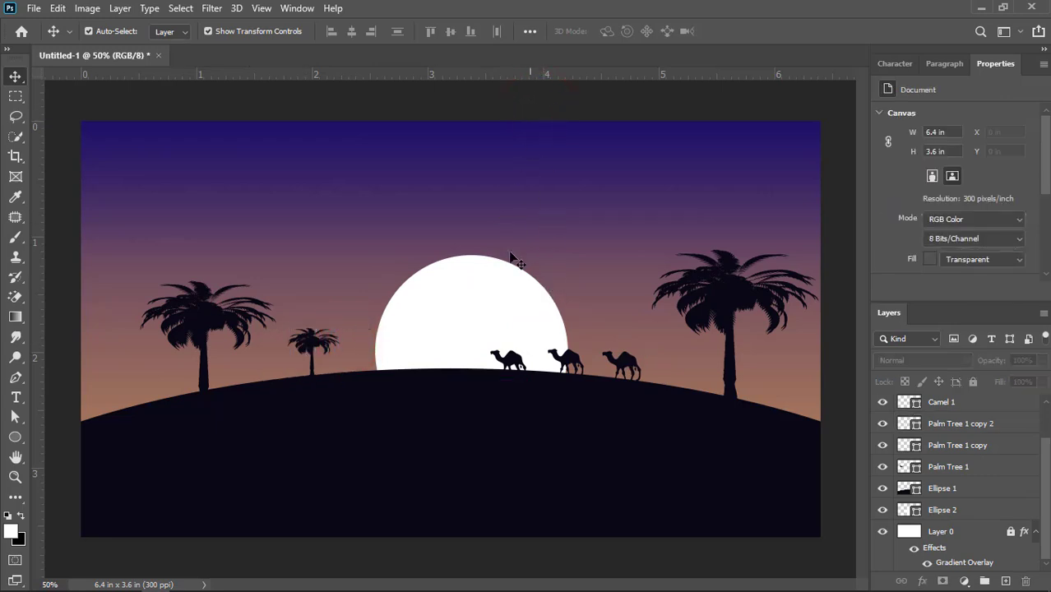
- Enlarge the white circle to about 102.7% from its upper edge and deselect it
{"action": "left_click", "coordinate": [472, 279]}
{"action": "key", "text": "ctrl+t"}
{"action": "left_click_drag", "start_coordinate": [471, 255], "coordinate": [470, 249]}
{"action": "left_click", "coordinate": [469, 280]}
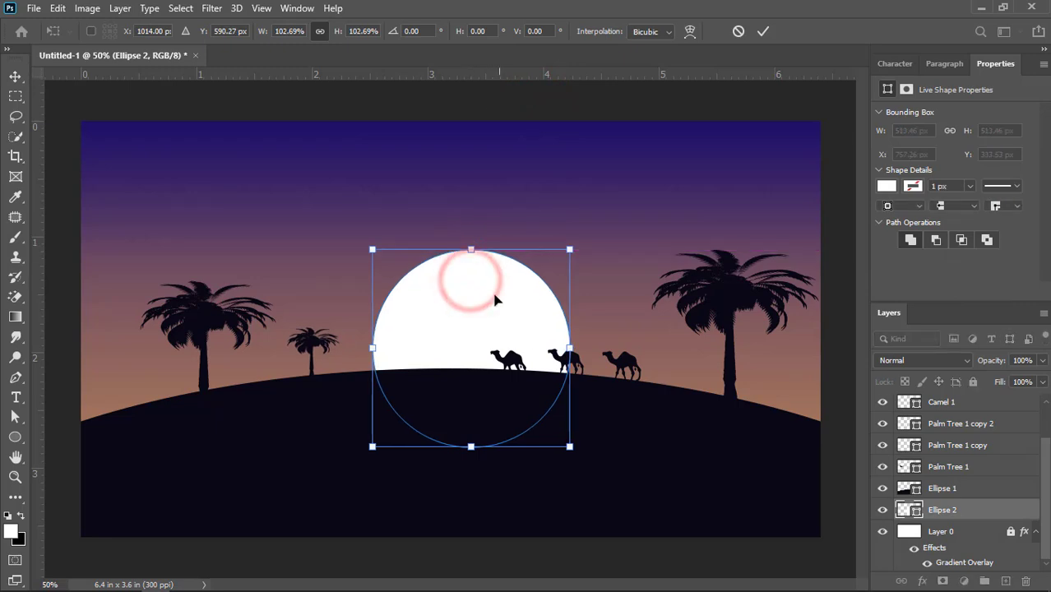
{"action": "double_click", "coordinate": [491, 303]}
{"action": "left_click", "coordinate": [531, 100]}
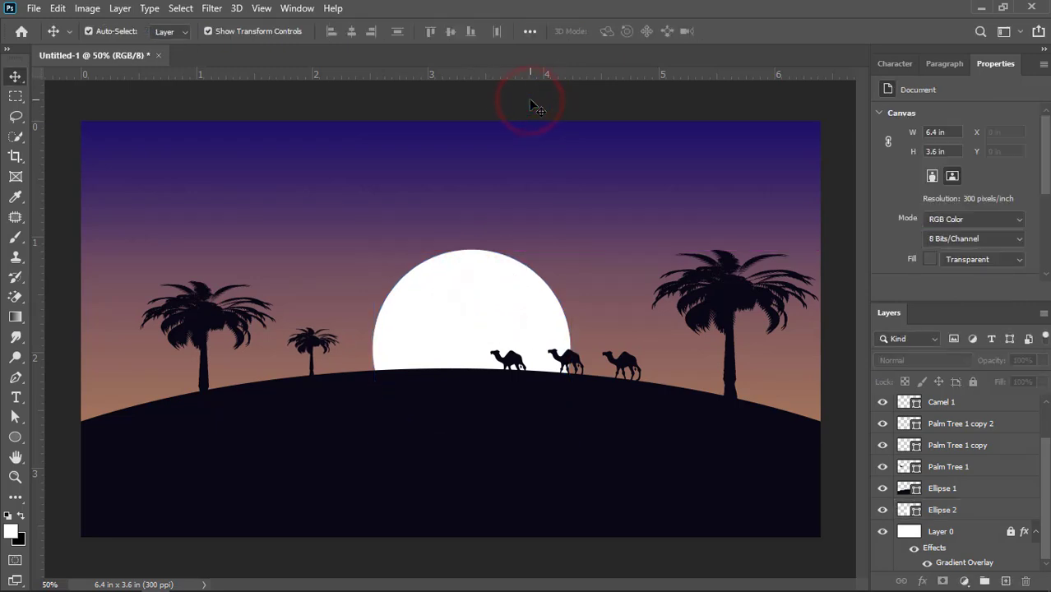
- Open the white circle's layer style settings, move the dialog off the circle and try a Color Overlay
{"action": "left_click", "coordinate": [473, 280]}
{"action": "left_click", "coordinate": [1011, 514]}
{"action": "double_click", "coordinate": [1011, 514]}
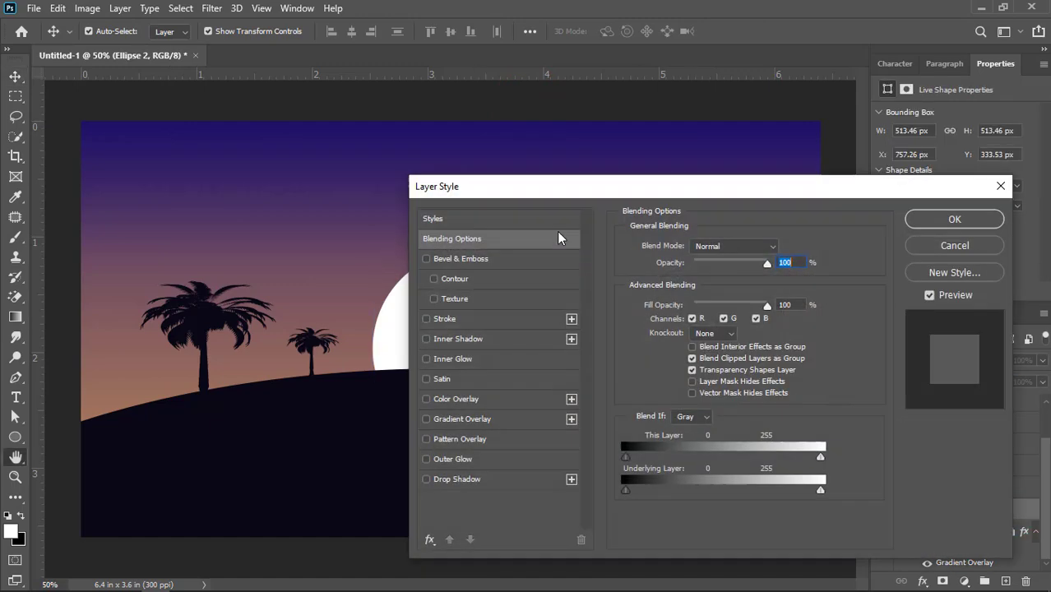
{"action": "left_click_drag", "start_coordinate": [482, 179], "coordinate": [521, 186]}
{"action": "left_click_drag", "start_coordinate": [582, 201], "coordinate": [632, 115]}
{"action": "left_click", "coordinate": [582, 321]}
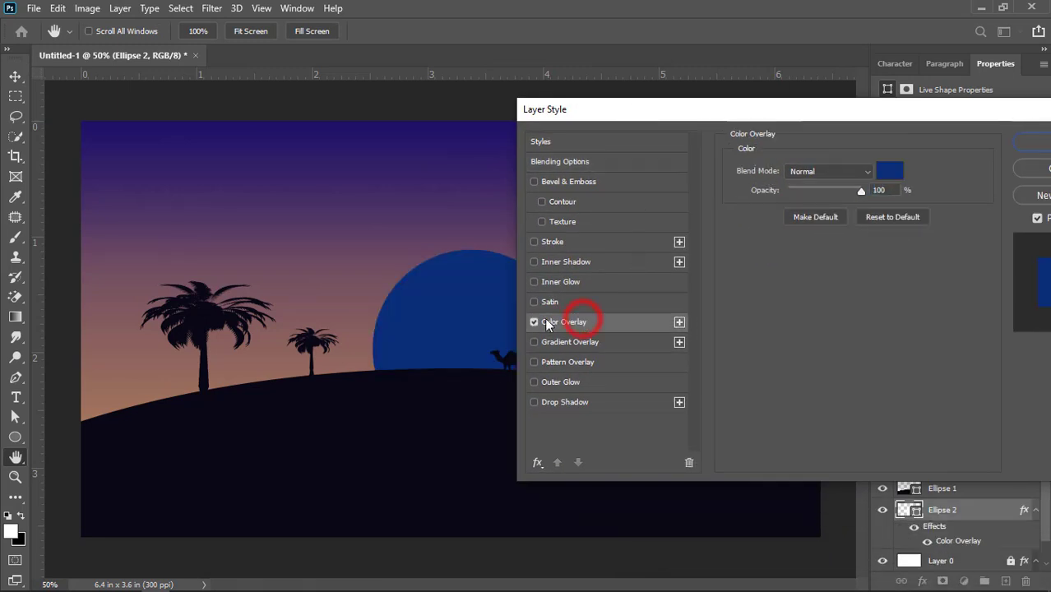
{"action": "left_click", "coordinate": [533, 321]}
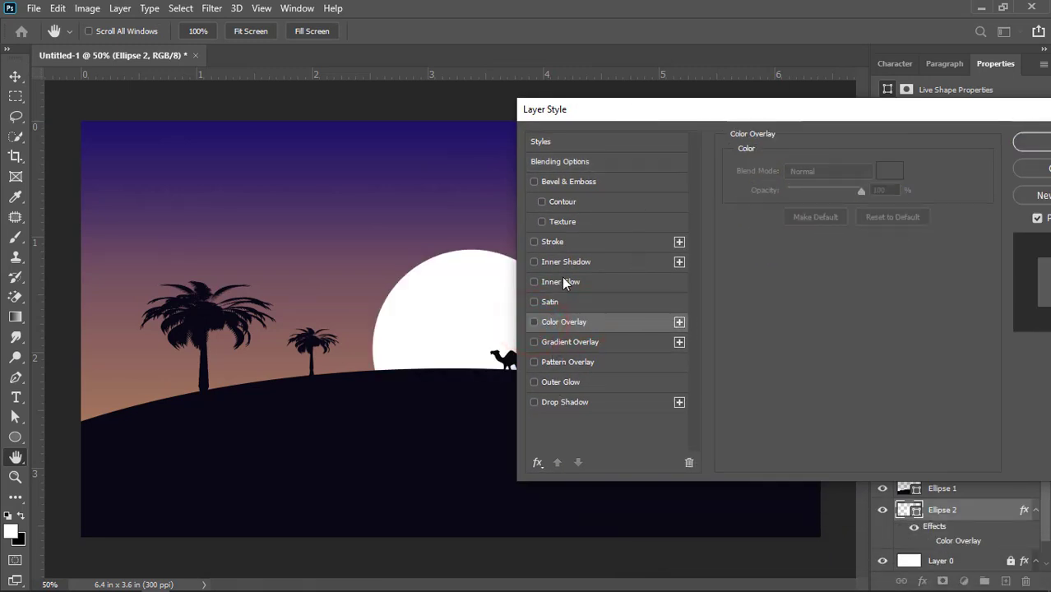
- Add an Outer Glow to the circle with Normal blend mode and a white glow colour
{"action": "left_click", "coordinate": [562, 382]}
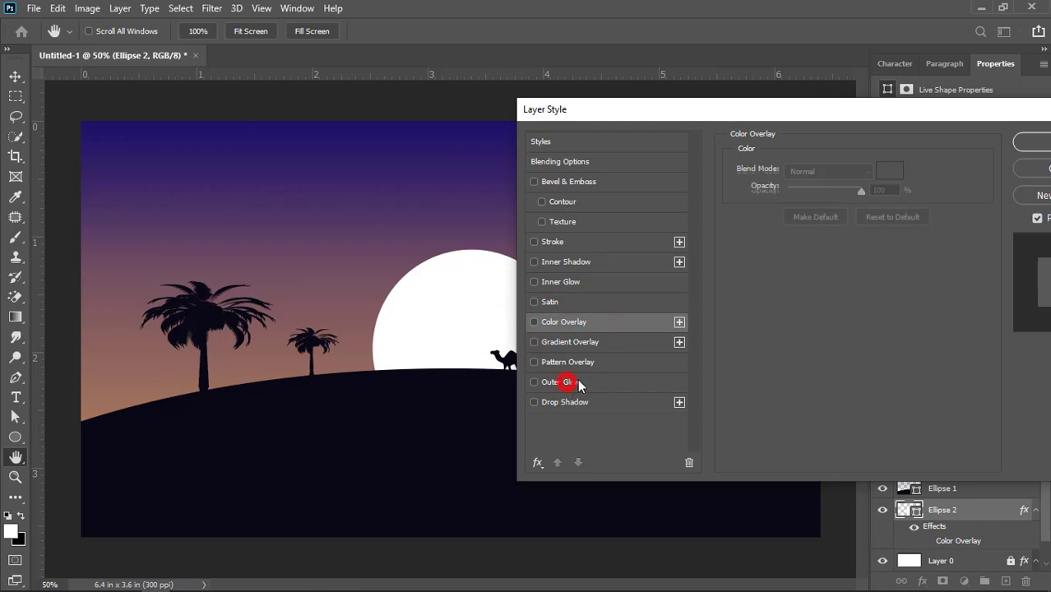
{"action": "left_click", "coordinate": [809, 169]}
{"action": "left_click", "coordinate": [807, 176]}
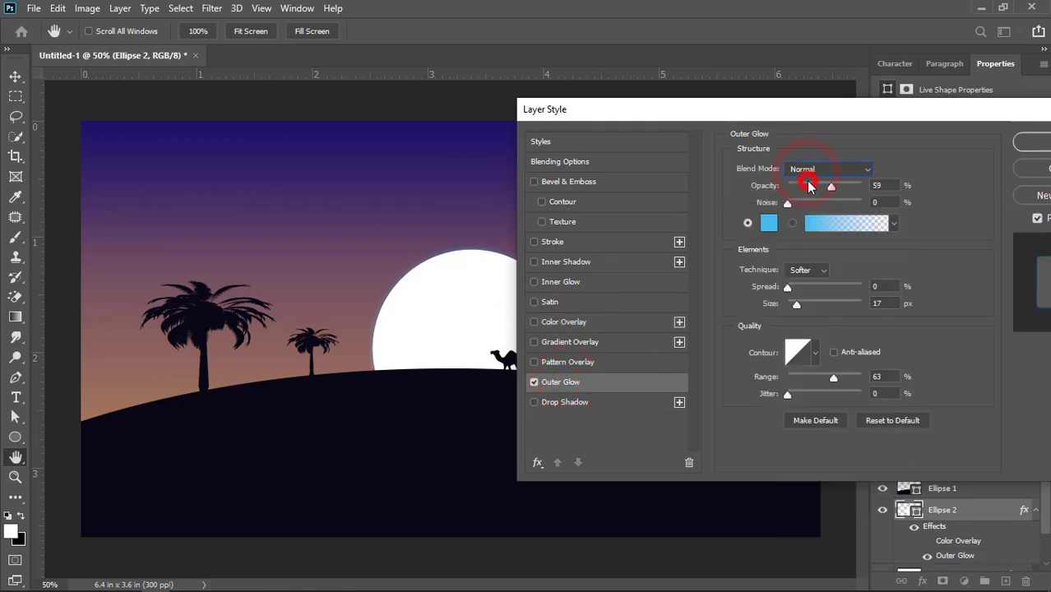
{"action": "left_click", "coordinate": [766, 234]}
{"action": "left_click", "coordinate": [347, 300]}
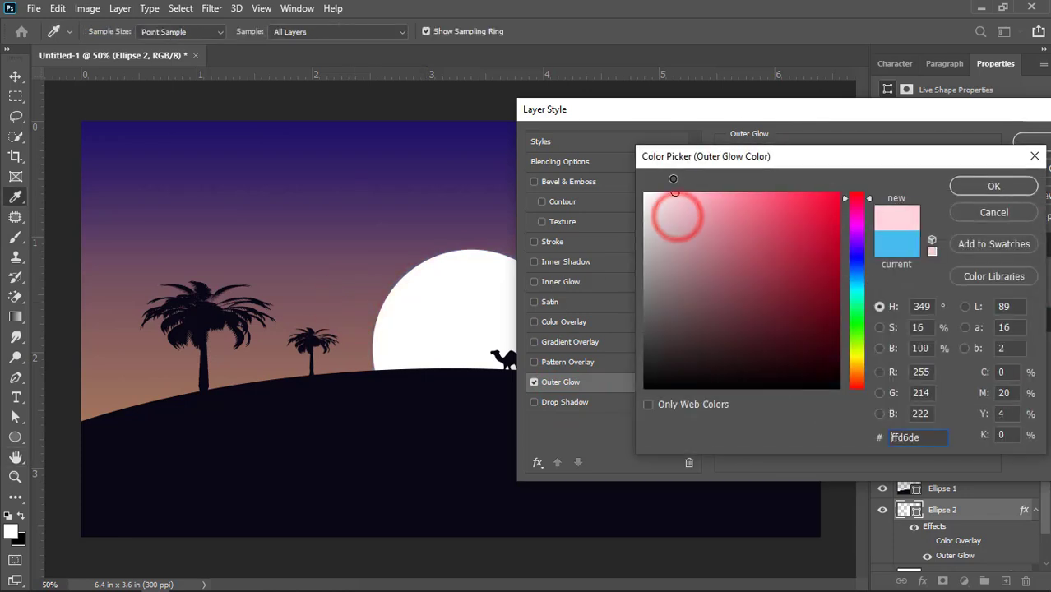
{"action": "left_click", "coordinate": [647, 194]}
{"action": "left_click", "coordinate": [960, 187]}
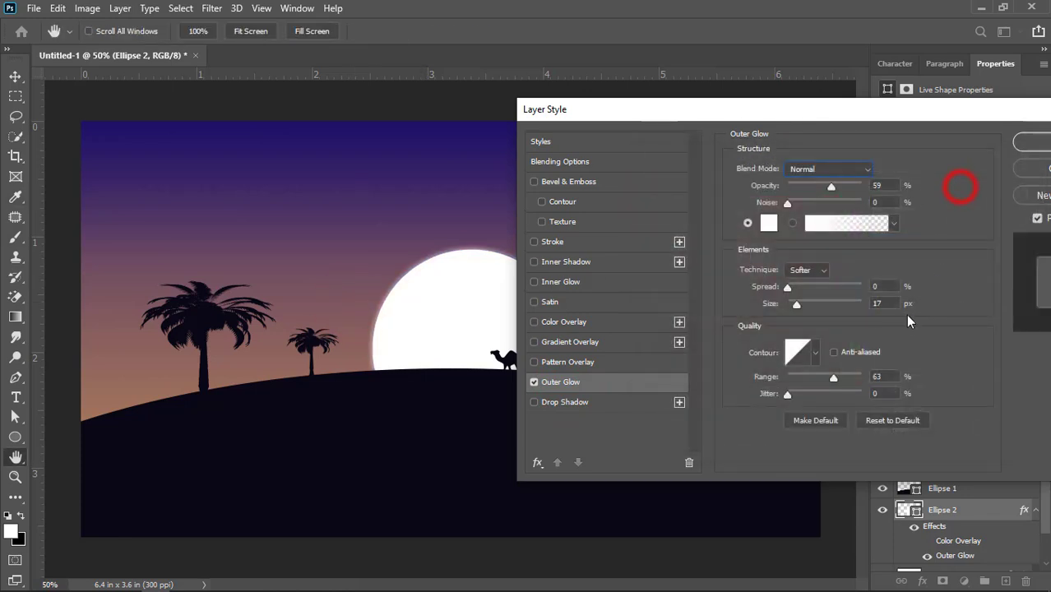
- Widen the circle's Outer Glow to a size of 250 px, with opacity at 100% and range at 100%
{"action": "left_click_drag", "start_coordinate": [802, 304], "coordinate": [860, 303]}
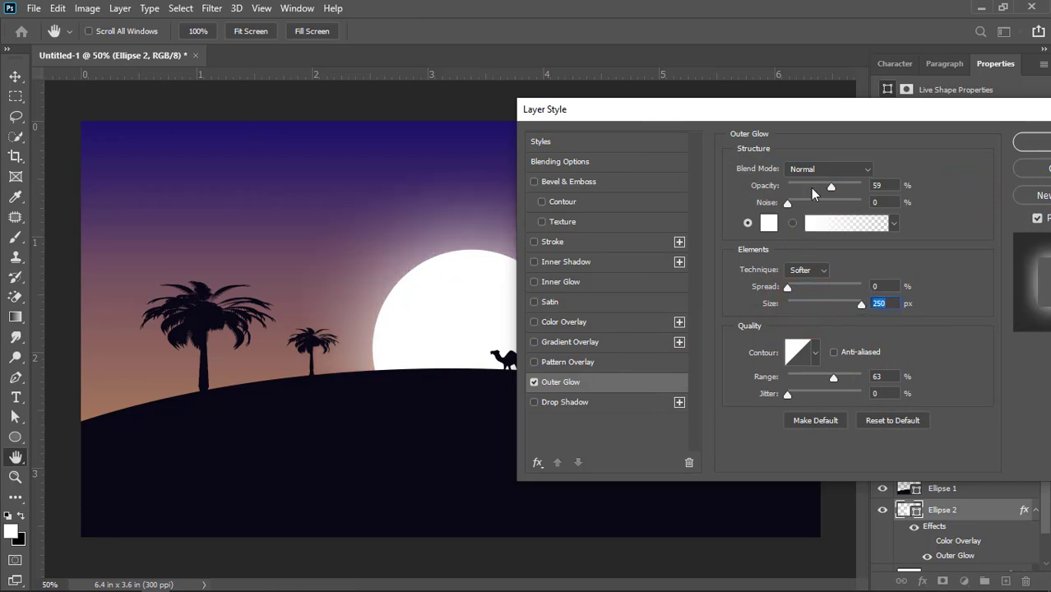
{"action": "left_click_drag", "start_coordinate": [831, 188], "coordinate": [852, 192]}
{"action": "left_click_drag", "start_coordinate": [779, 123], "coordinate": [943, 115]}
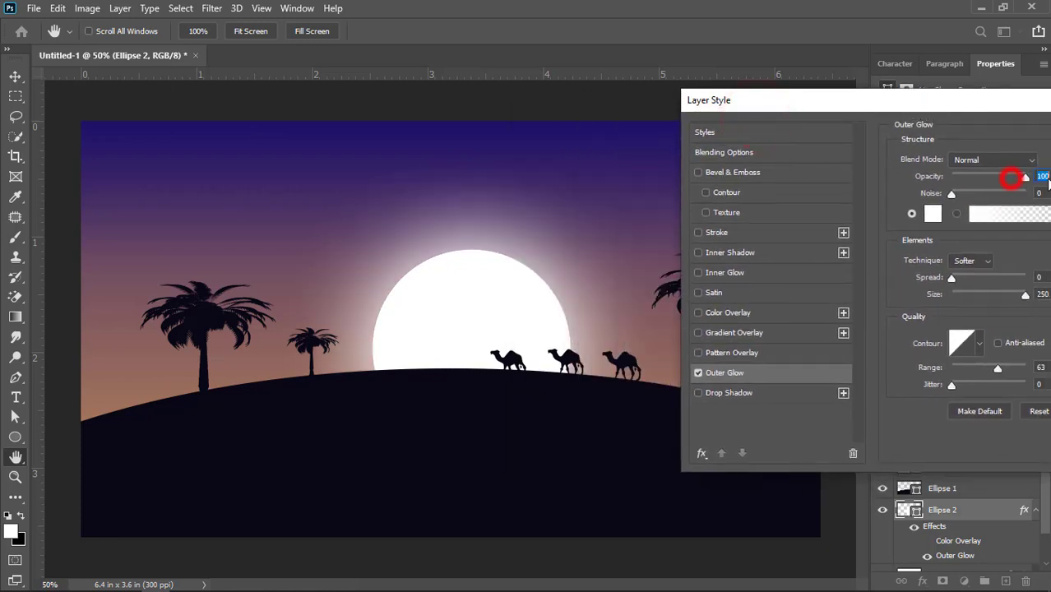
{"action": "left_click_drag", "start_coordinate": [1047, 182], "coordinate": [1049, 181]}
{"action": "mouse_move", "coordinate": [996, 370]}
{"action": "left_mouse_down"}
{"action": "mouse_move", "coordinate": [982, 370]}
{"action": "mouse_move", "coordinate": [1013, 370]}
{"action": "left_mouse_up"}
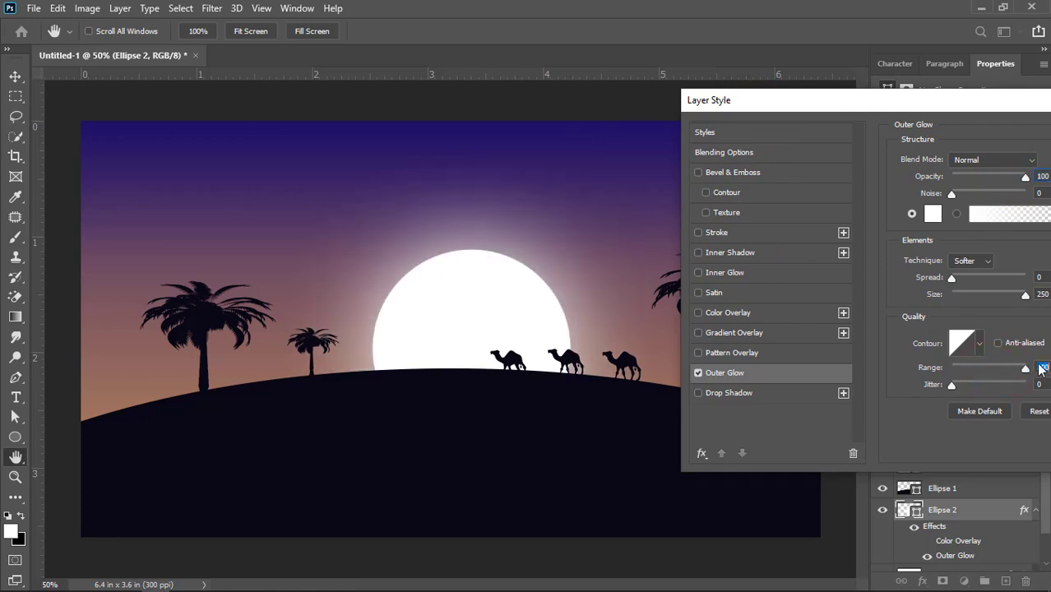
- Reduce the Outer Glow opacity to 54%, apply the layer style and deselect the circle
{"action": "mouse_move", "coordinate": [1024, 298]}
{"action": "left_mouse_down"}
{"action": "mouse_move", "coordinate": [1001, 298]}
{"action": "mouse_move", "coordinate": [1023, 298]}
{"action": "left_mouse_up"}
{"action": "left_click_drag", "start_coordinate": [1023, 179], "coordinate": [991, 180]}
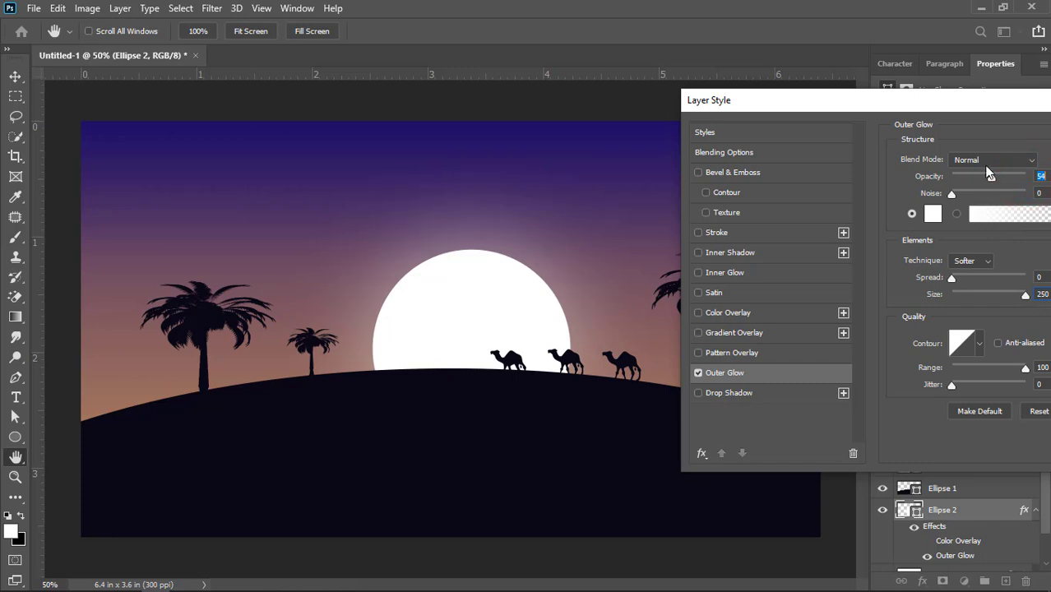
{"action": "left_click_drag", "start_coordinate": [955, 103], "coordinate": [918, 116]}
{"action": "left_click", "coordinate": [991, 206]}
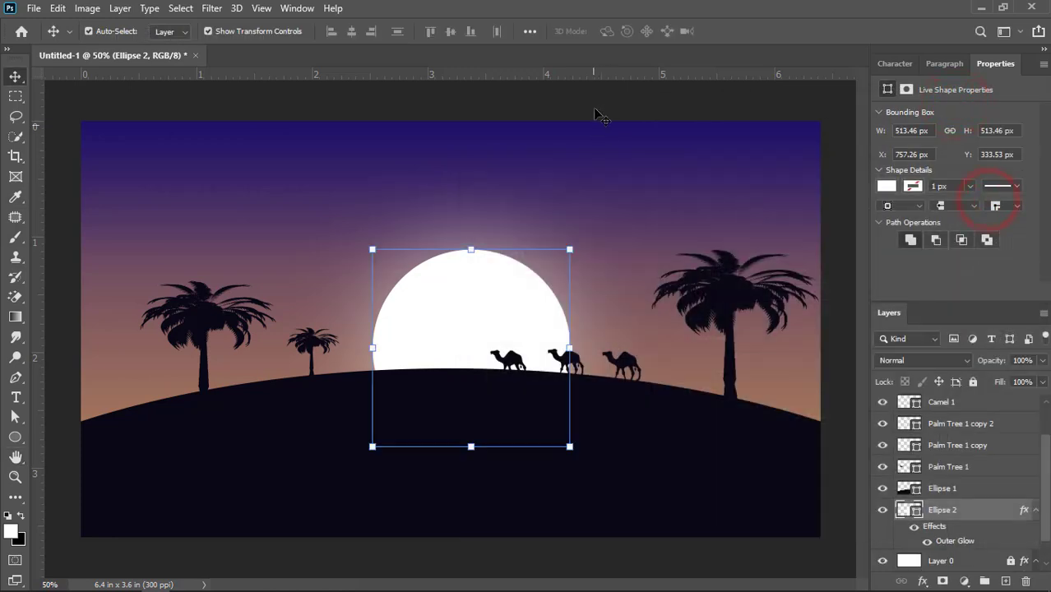
{"action": "left_click", "coordinate": [596, 108]}
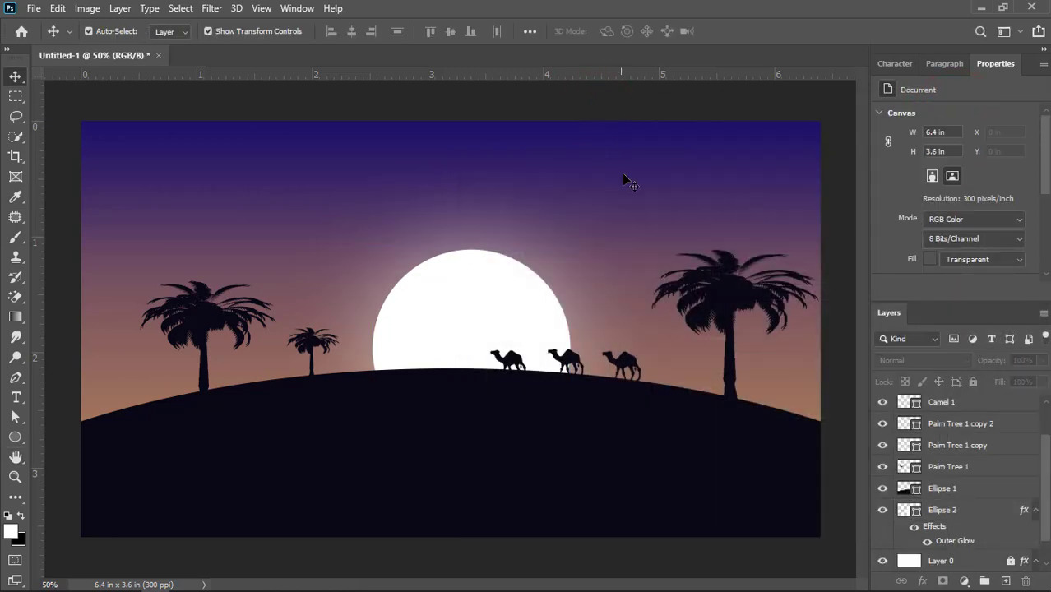
- Unlock Layer 0 and change the orange stop at 85% in its Gradient Overlay to a brighter, lighter orange
{"action": "left_click", "coordinate": [730, 188]}
{"action": "scroll", "coordinate": [978, 534], "scroll_direction": "down", "scroll_amount": 1}
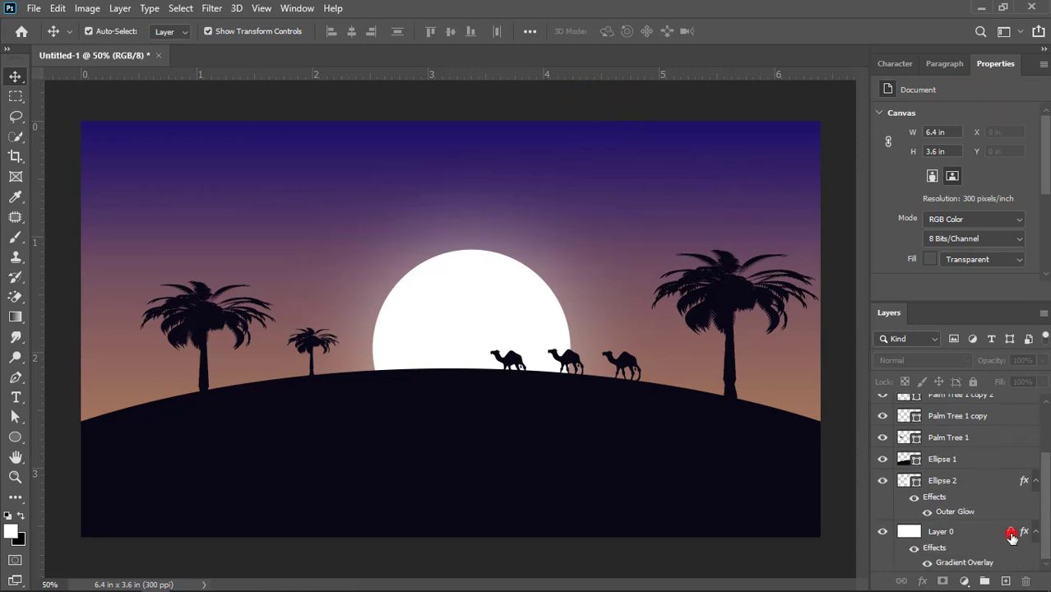
{"action": "double_click", "coordinate": [972, 563]}
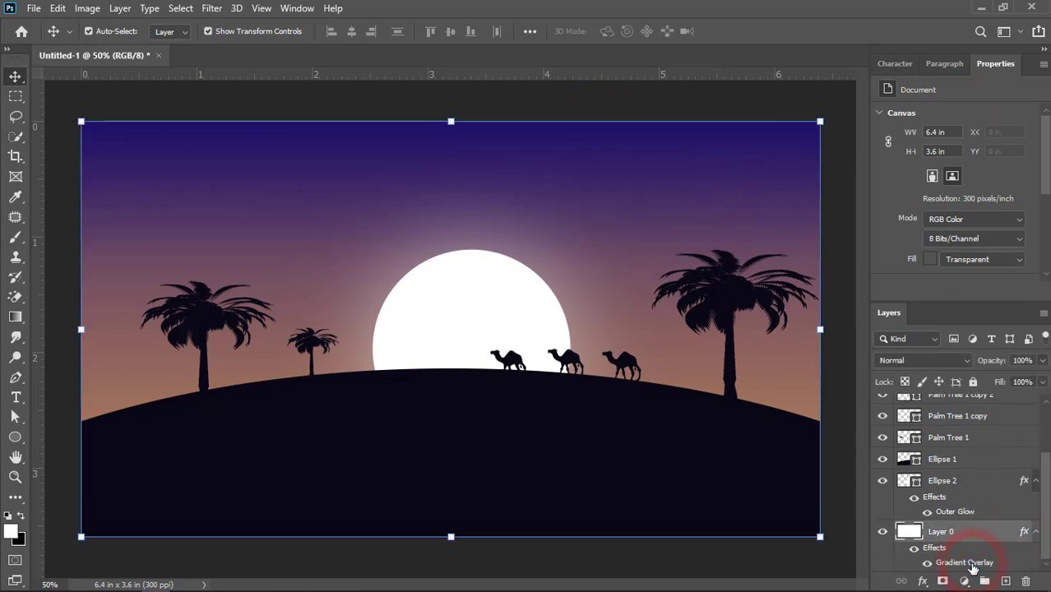
{"action": "left_click_drag", "start_coordinate": [631, 188], "coordinate": [863, 188]}
{"action": "left_click", "coordinate": [956, 271]}
{"action": "double_click", "coordinate": [964, 372]}
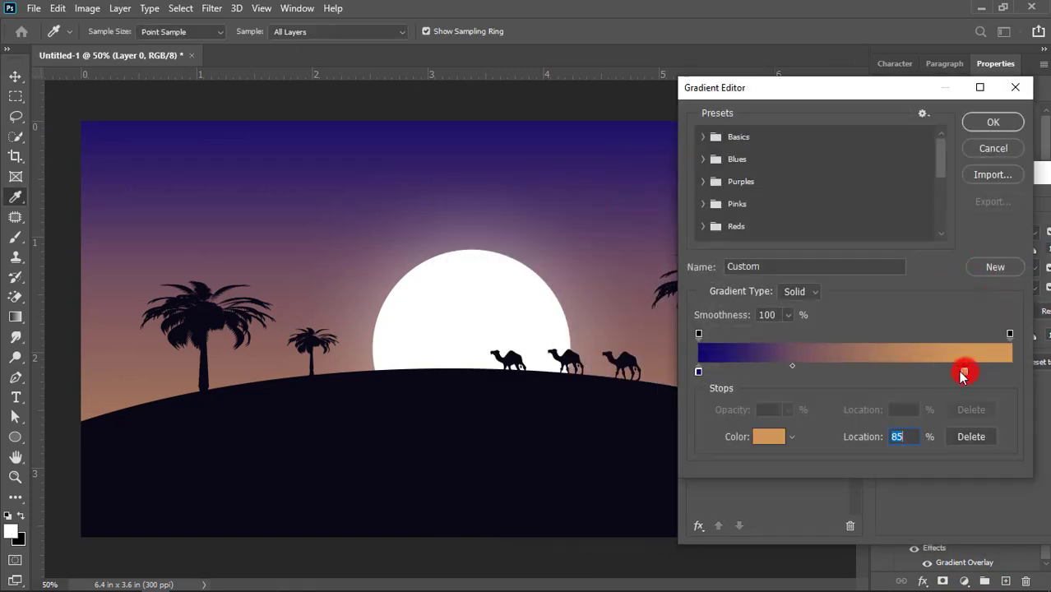
{"action": "left_click", "coordinate": [758, 201]}
{"action": "mouse_move", "coordinate": [746, 201]}
{"action": "left_mouse_down"}
{"action": "mouse_move", "coordinate": [724, 191]}
{"action": "mouse_move", "coordinate": [809, 187]}
{"action": "mouse_move", "coordinate": [756, 196]}
{"action": "left_mouse_up"}
{"action": "left_click", "coordinate": [953, 188]}
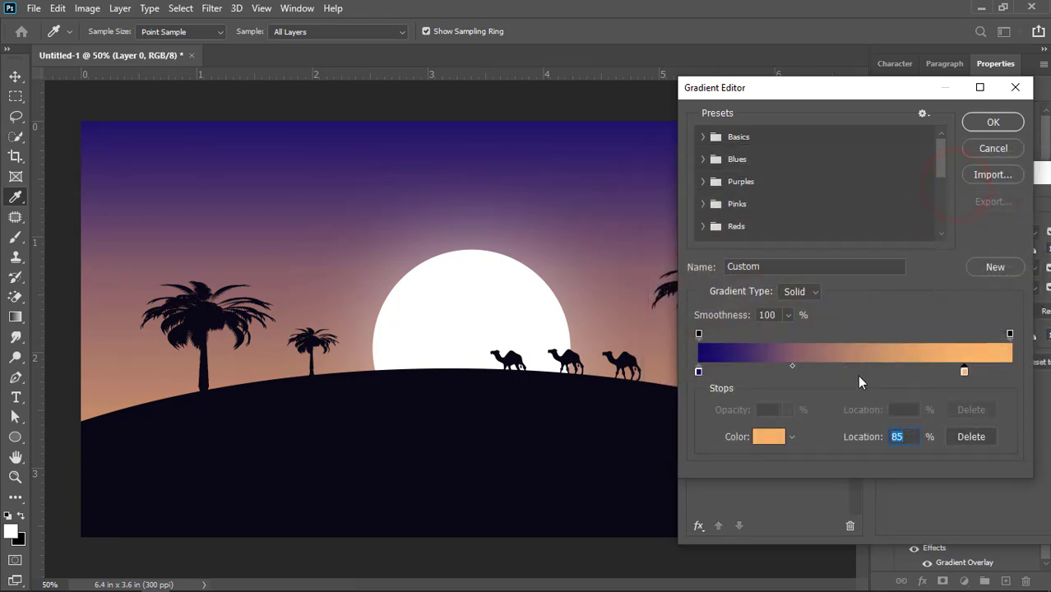
- Move the sky gradient's colour midpoint to 42% and apply the Gradient Overlay changes
{"action": "left_click_drag", "start_coordinate": [793, 368], "coordinate": [810, 367]}
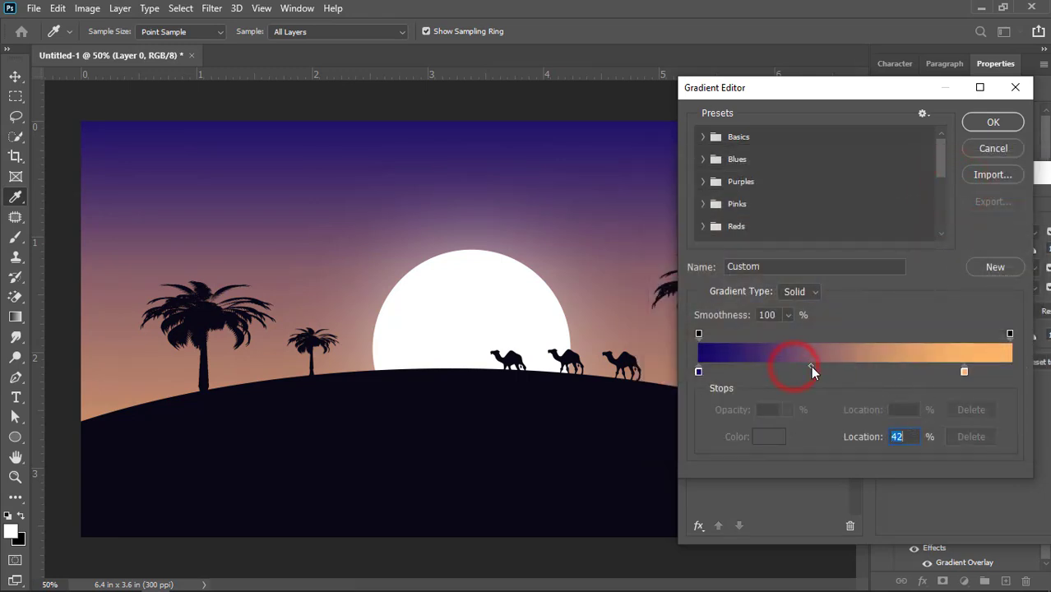
{"action": "left_click", "coordinate": [974, 124]}
{"action": "left_click", "coordinate": [938, 272]}
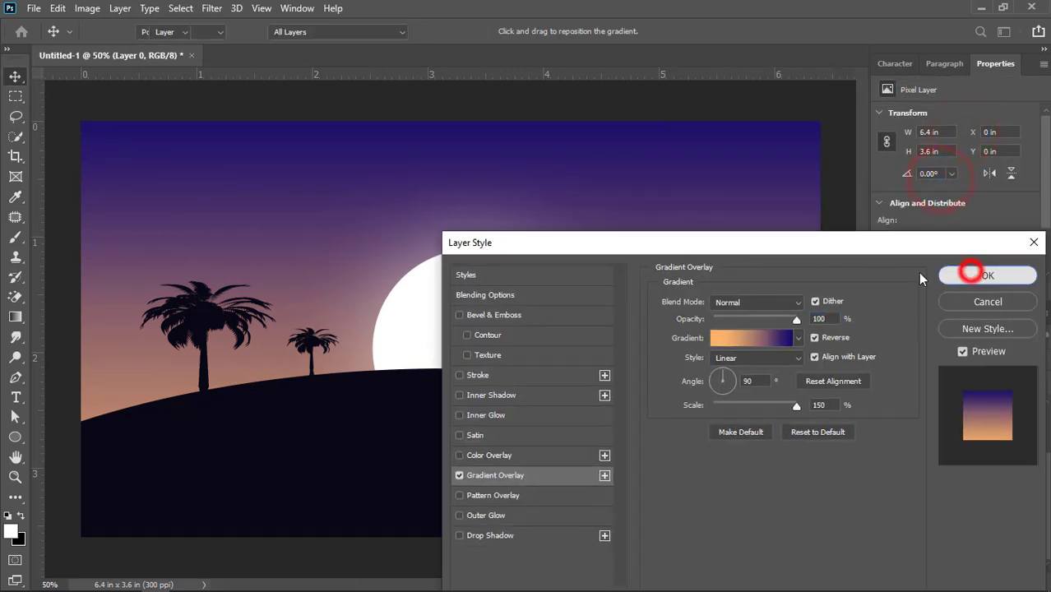